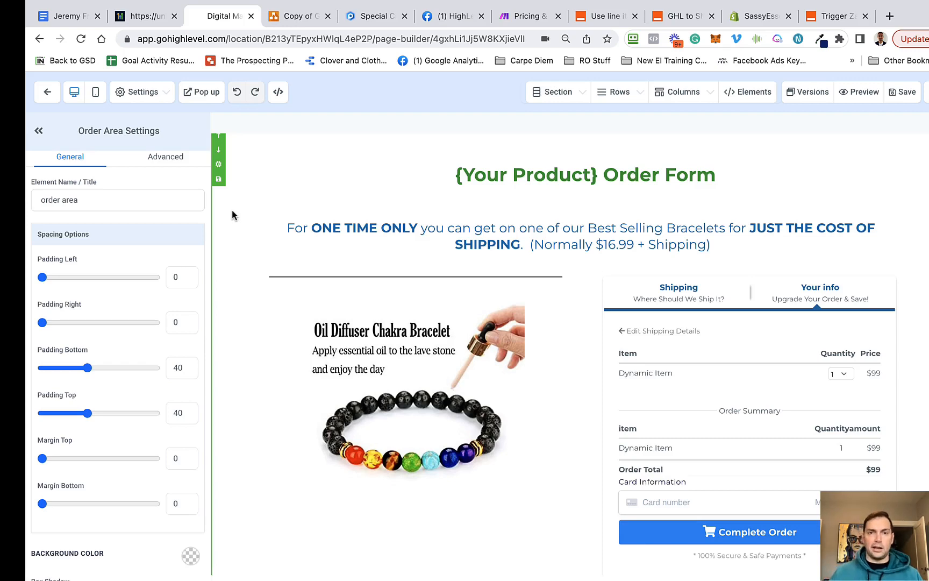
Look over the unfulfilled bracelet order in Shopify, the GoHighLevel funnel's order page, and Make's monthly pricing plans
{"action": "left_click", "coordinate": [751, 22]}
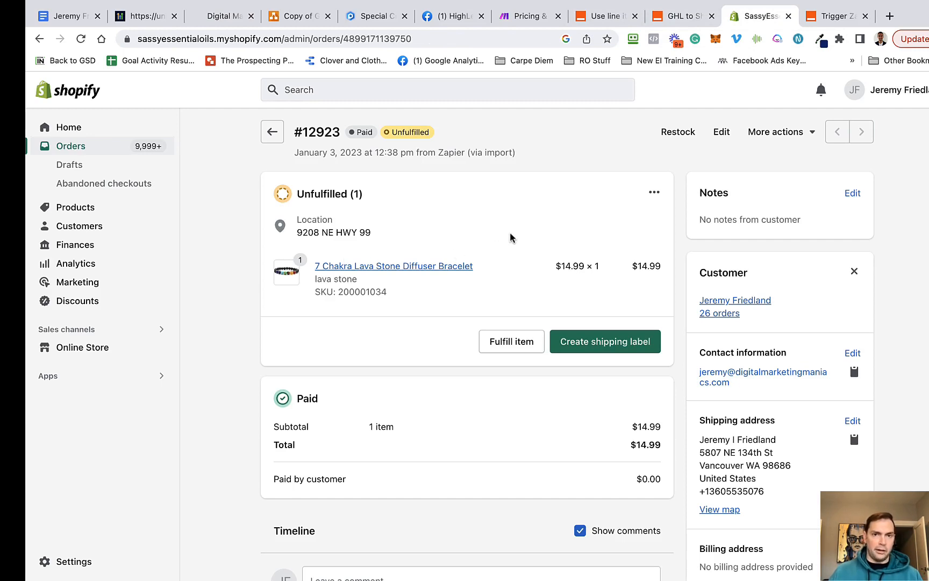
{"action": "left_click", "coordinate": [220, 22]}
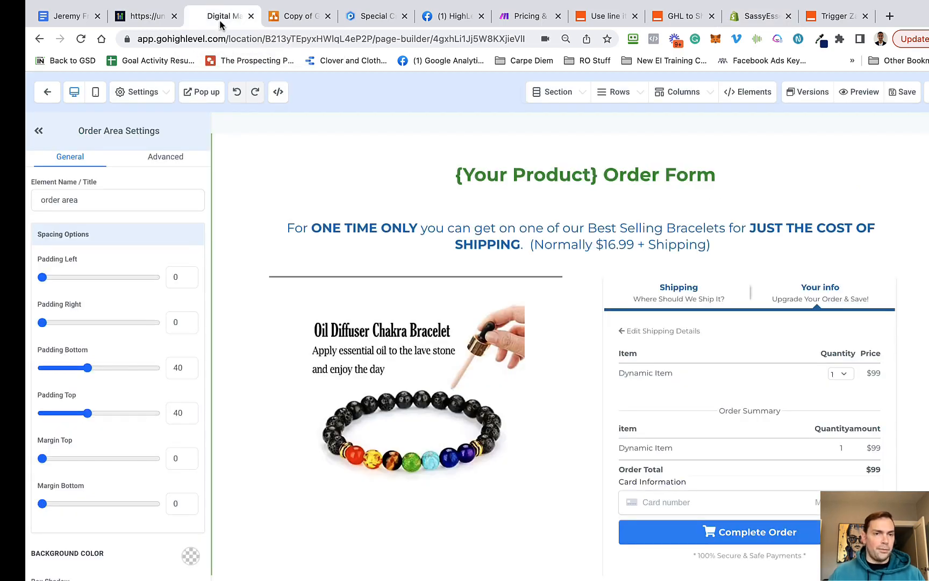
{"action": "left_click", "coordinate": [41, 41]}
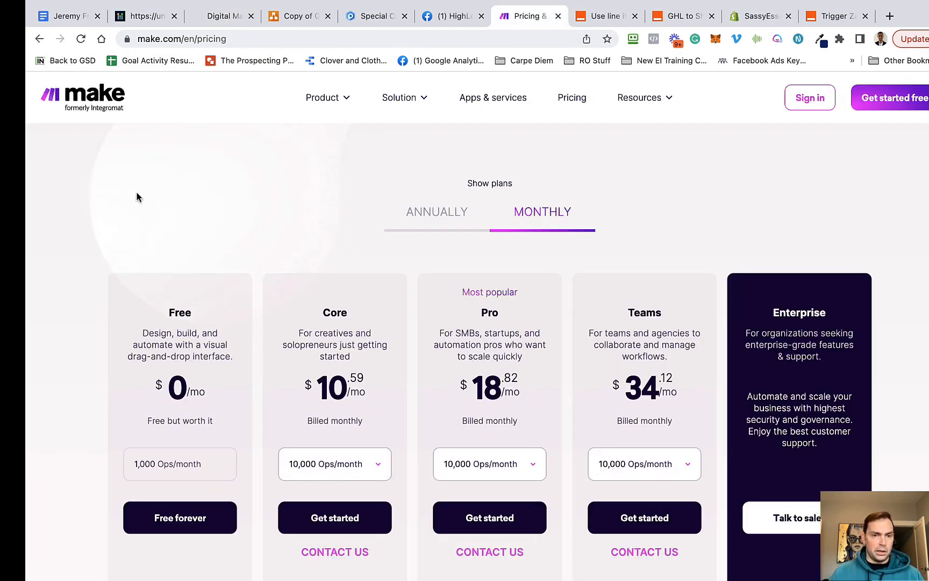
{"action": "left_click", "coordinate": [213, 20]}
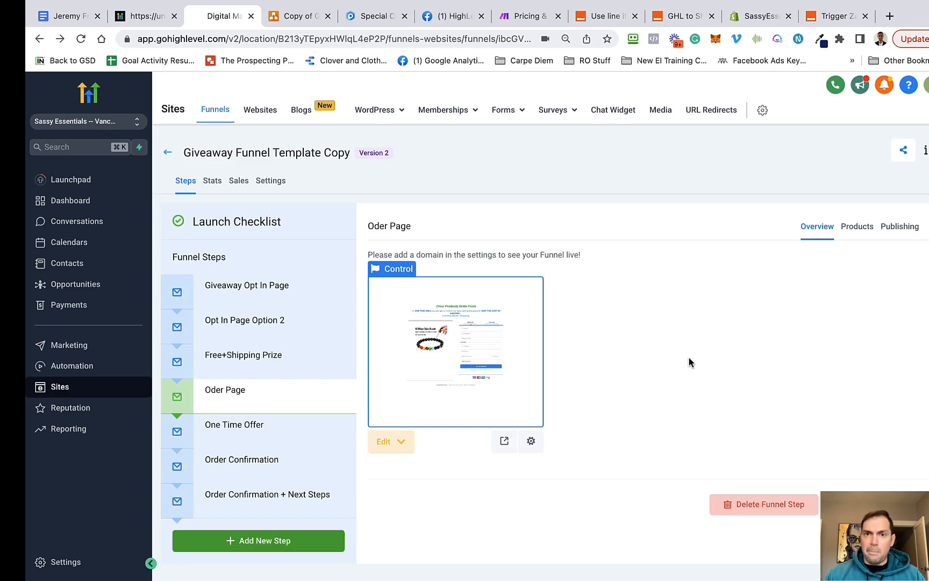
Try to find LeadConnector by searching from the Zapier help center's home page
{"action": "left_click", "coordinate": [606, 17]}
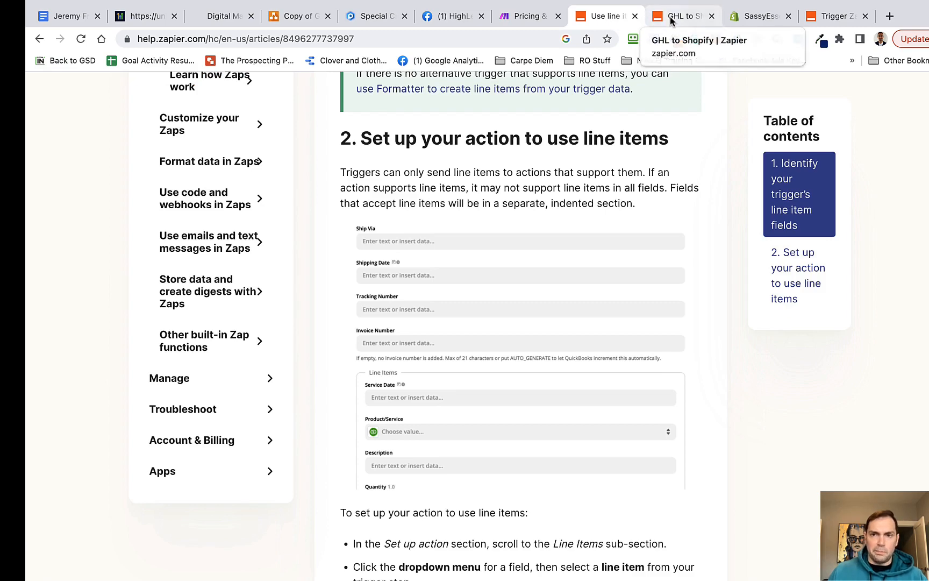
{"action": "scroll", "coordinate": [688, 286], "scroll_direction": "up", "scroll_amount": 15}
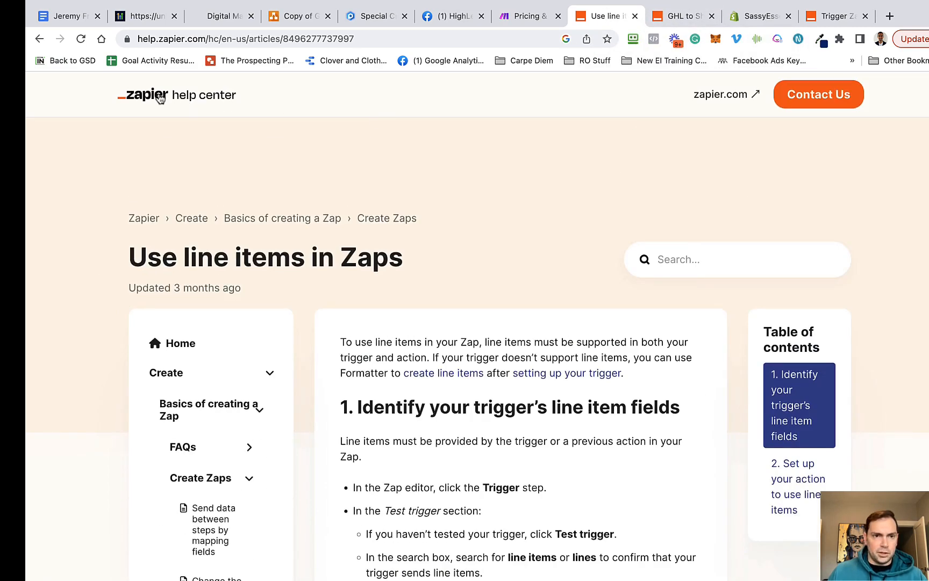
{"action": "left_click", "coordinate": [160, 99]}
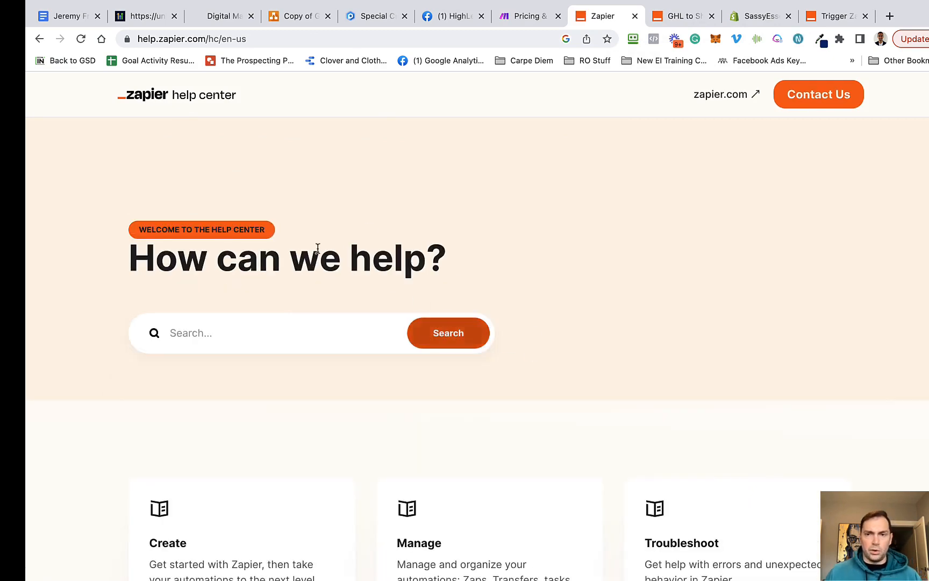
{"action": "scroll", "coordinate": [308, 264], "scroll_direction": "down", "scroll_amount": 4}
{"action": "scroll", "coordinate": [307, 263], "scroll_direction": "up", "scroll_amount": 4}
{"action": "scroll", "coordinate": [339, 252], "scroll_direction": "down", "scroll_amount": 3}
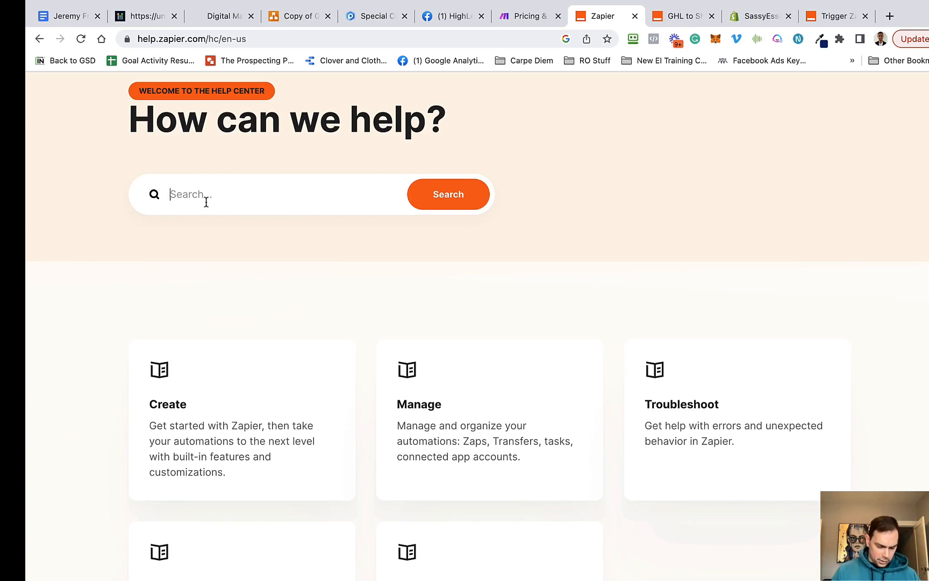
{"action": "type", "text": "lead"}
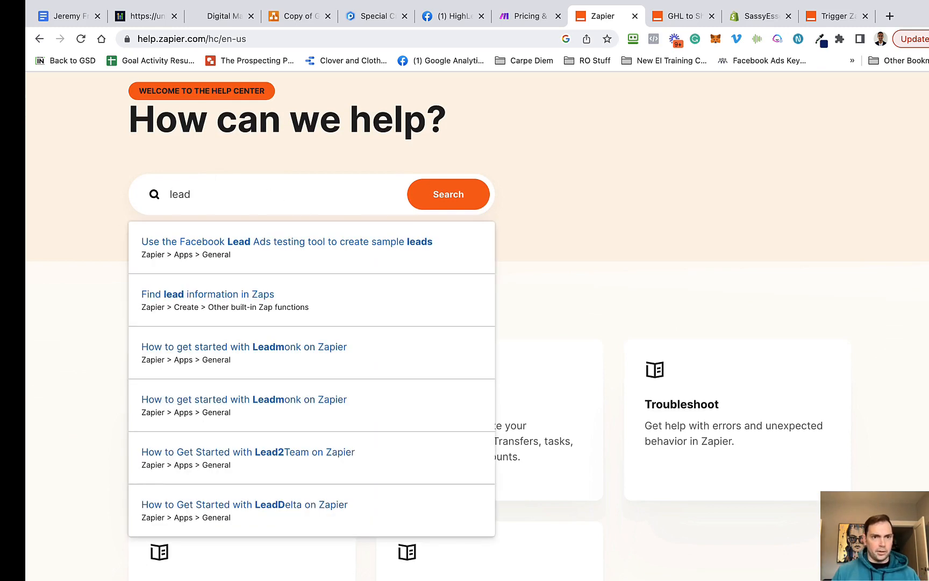
{"action": "type", "text": "conn"}
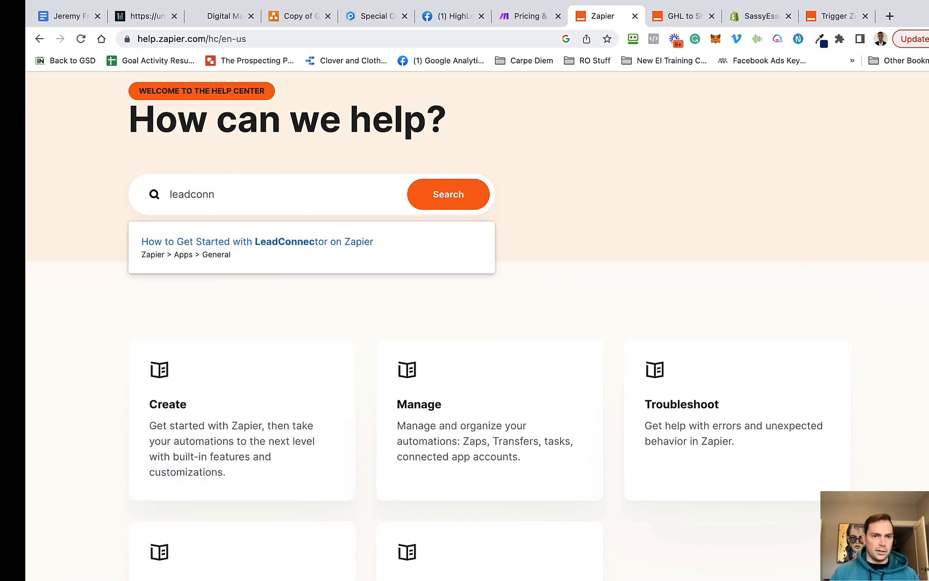
{"action": "type", "text": "et"}
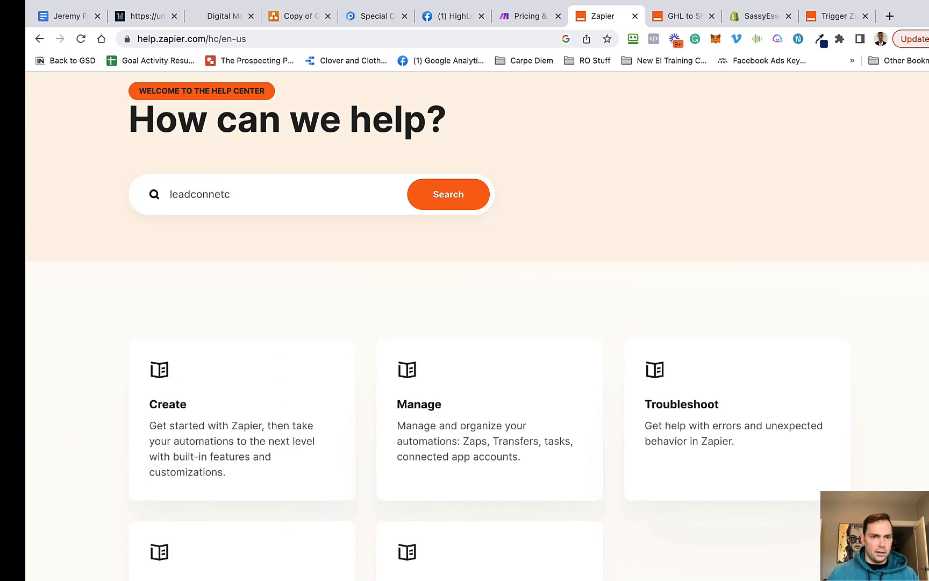
{"action": "type", "text": "t"}
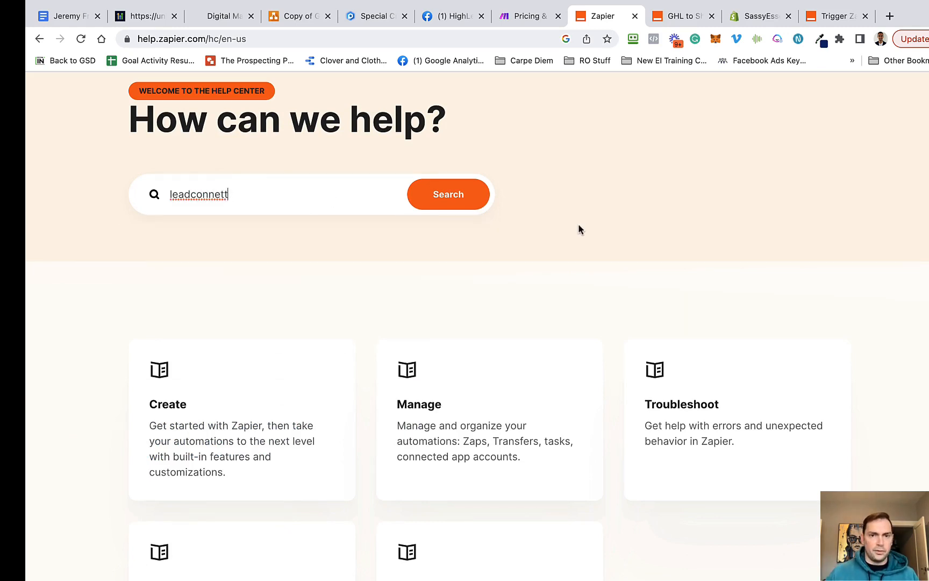
{"action": "scroll", "coordinate": [538, 224], "scroll_direction": "up", "scroll_amount": 3}
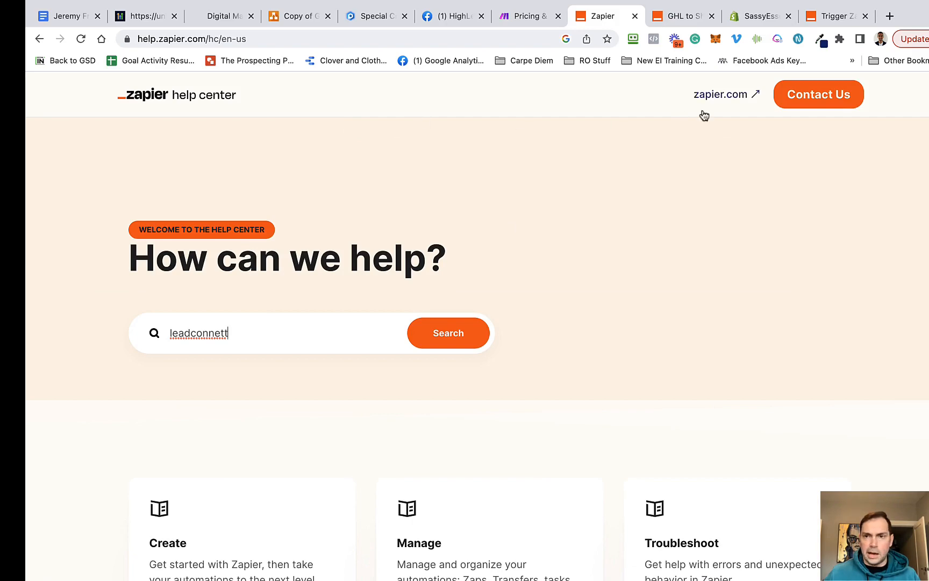
{"action": "scroll", "coordinate": [474, 443], "scroll_direction": "down", "scroll_amount": 6}
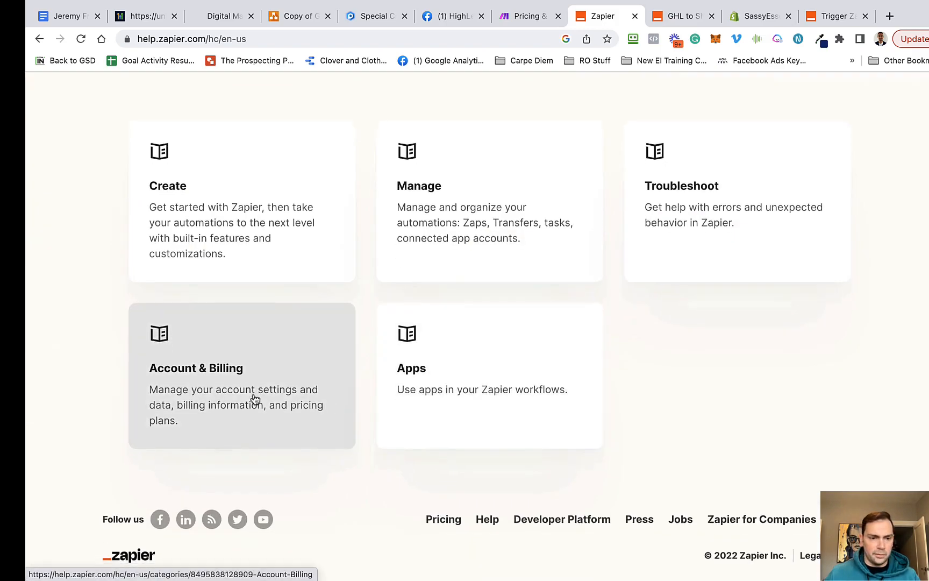
{"action": "scroll", "coordinate": [284, 443], "scroll_direction": "up", "scroll_amount": 6}
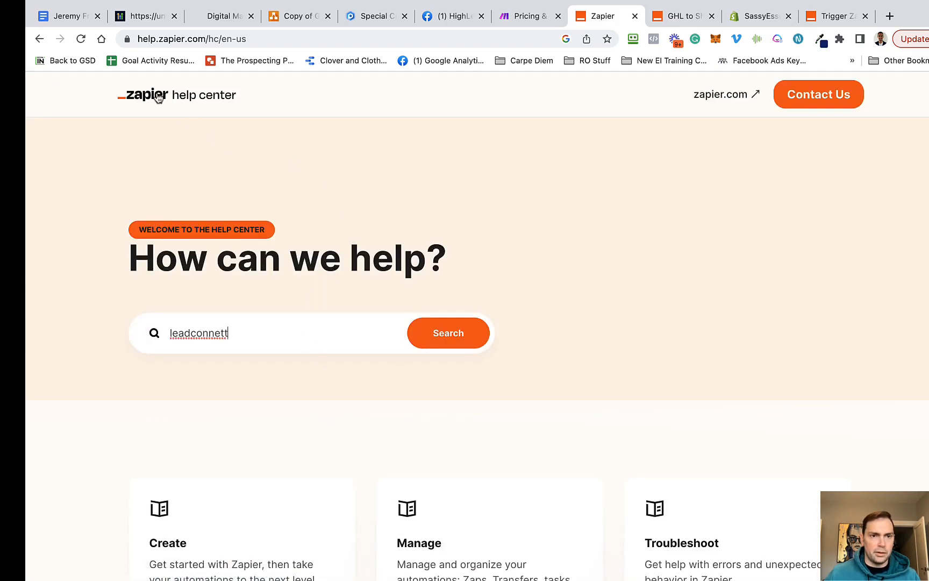
Search Google for "zapier" and open the Zapier dashboard from the Zapier.com result
{"action": "left_click", "coordinate": [257, 38]}
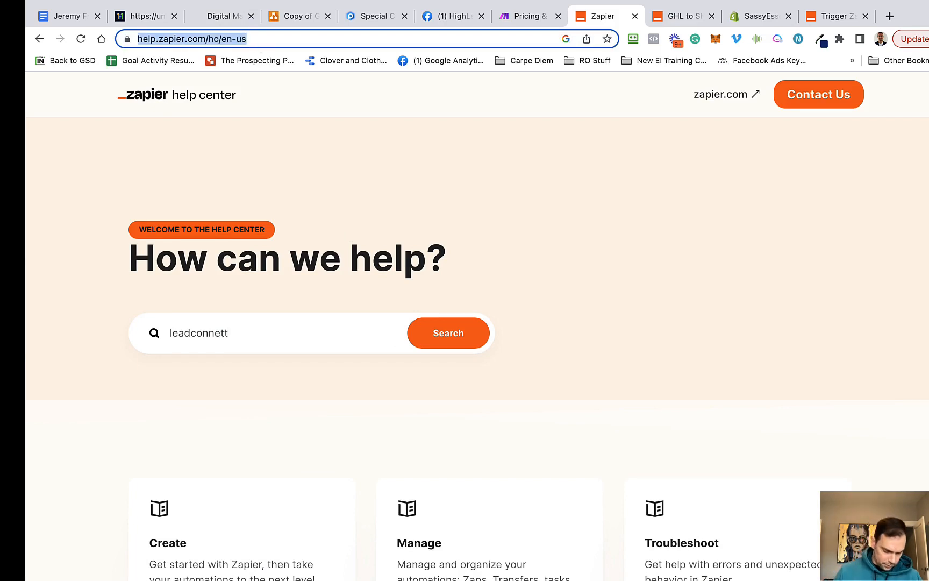
{"action": "type", "text": "zapi"}
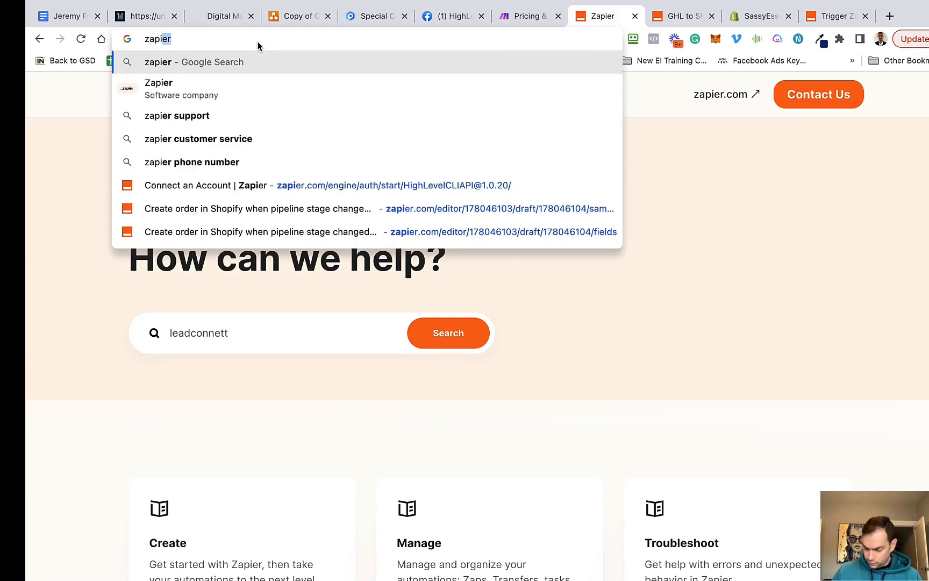
{"action": "key", "text": "Return"}
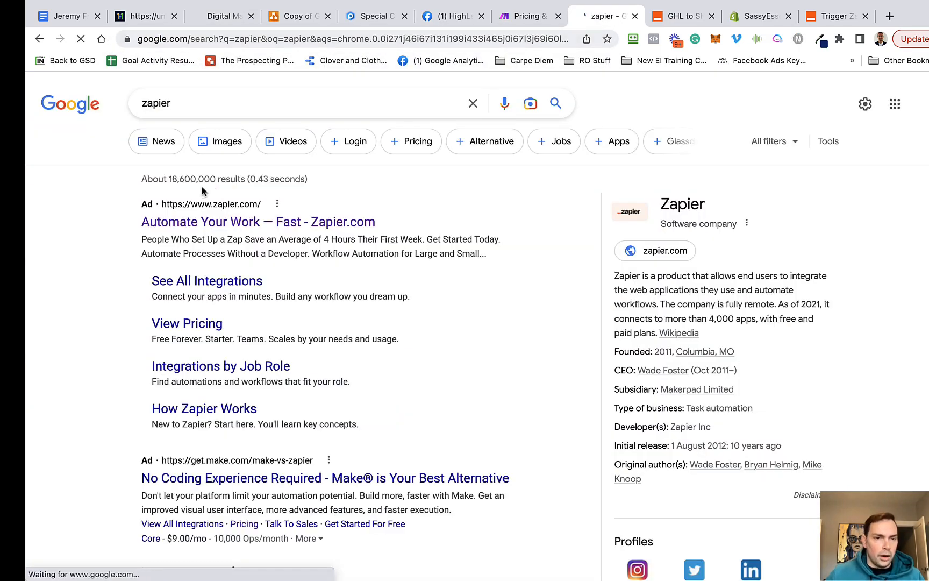
{"action": "left_click", "coordinate": [187, 221]}
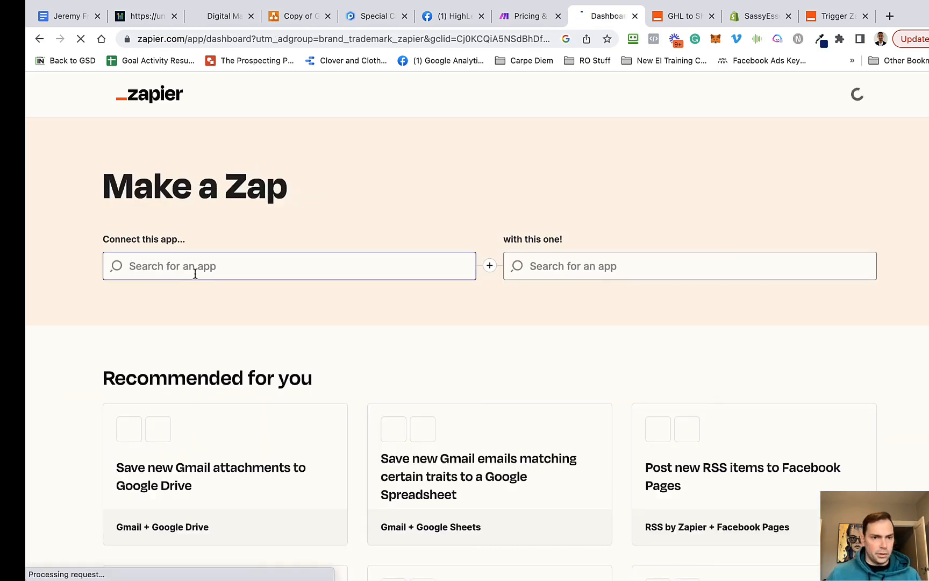
Choose LeadConnector as the app to connect and Shopify as the app to connect it with for a new Zap
{"action": "left_click", "coordinate": [329, 266]}
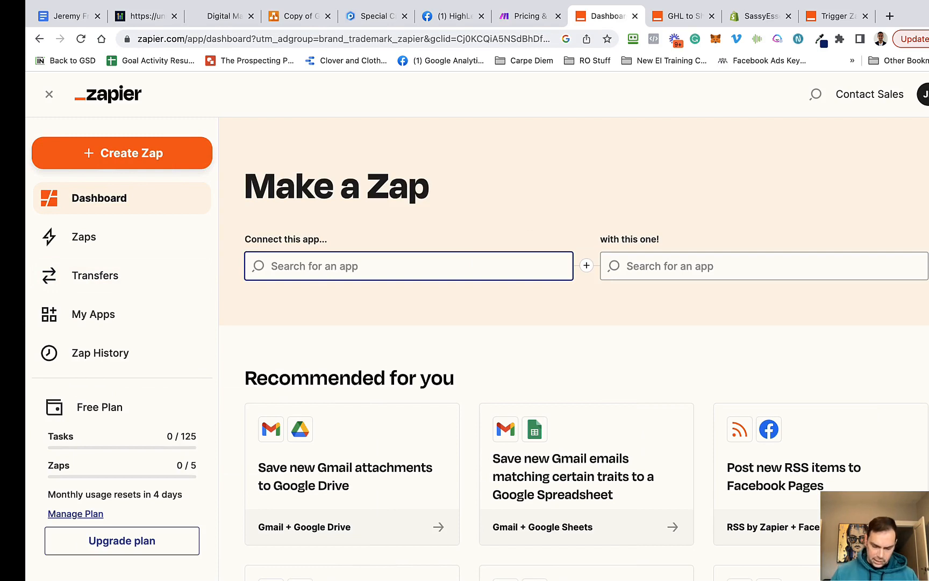
{"action": "type", "text": "leadconn"}
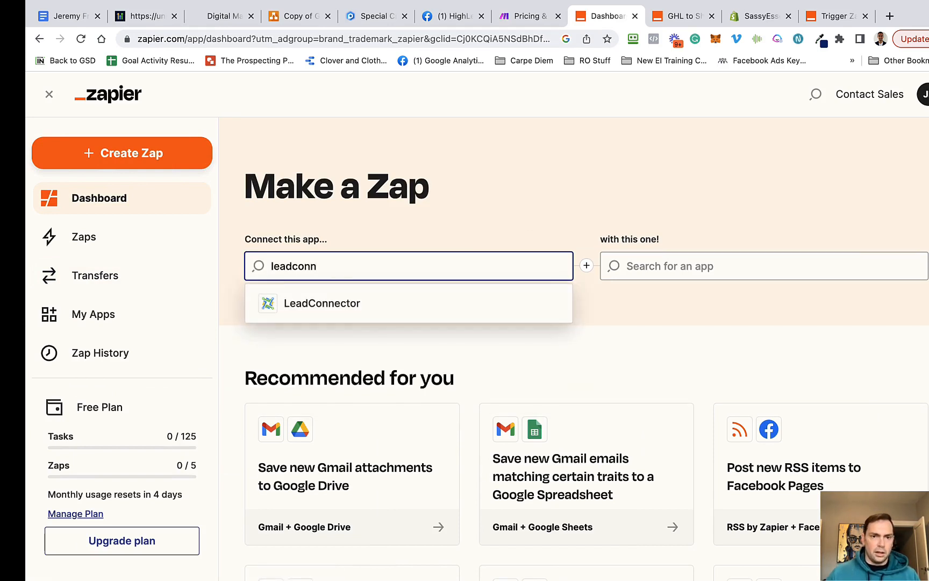
{"action": "left_click", "coordinate": [354, 319]}
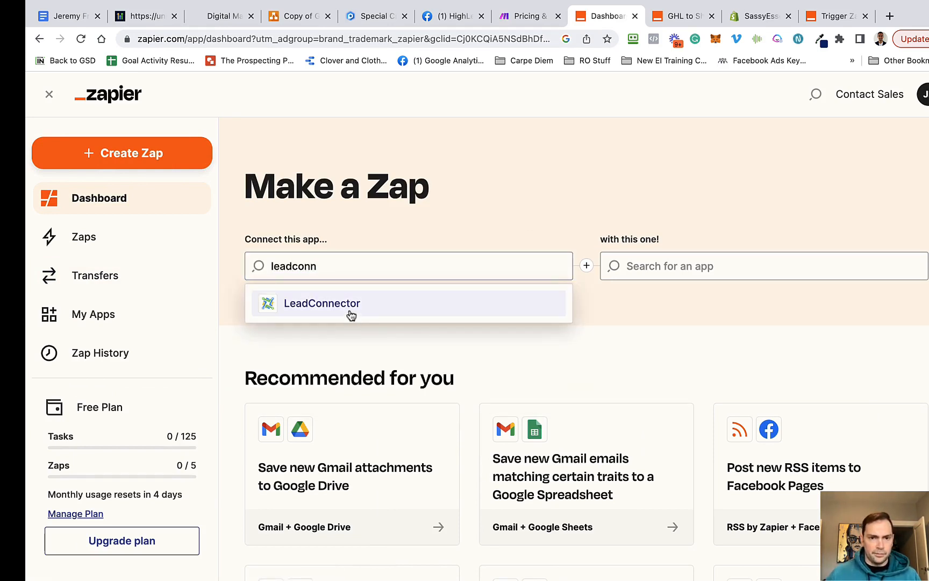
{"action": "left_click", "coordinate": [351, 314]}
{"action": "left_click", "coordinate": [739, 270]}
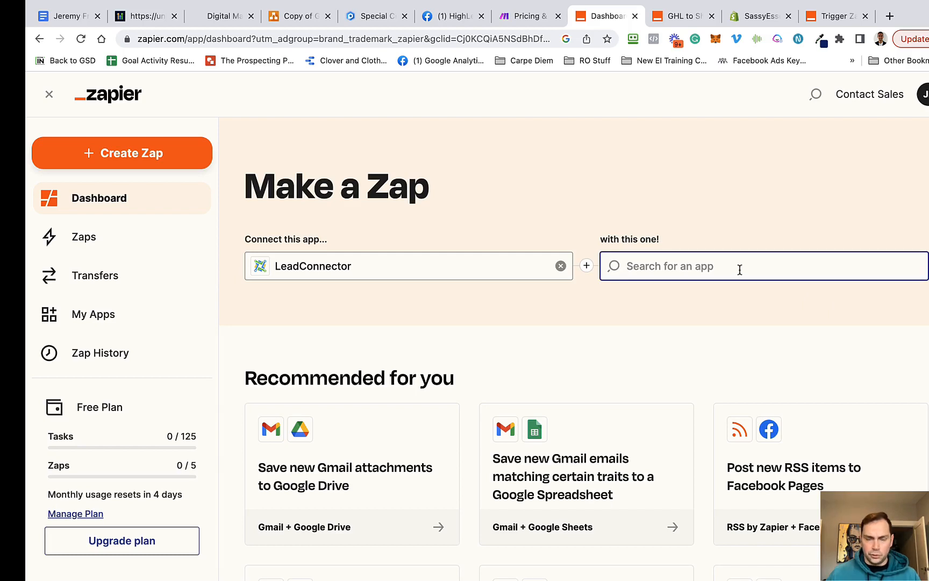
{"action": "type", "text": "shop"}
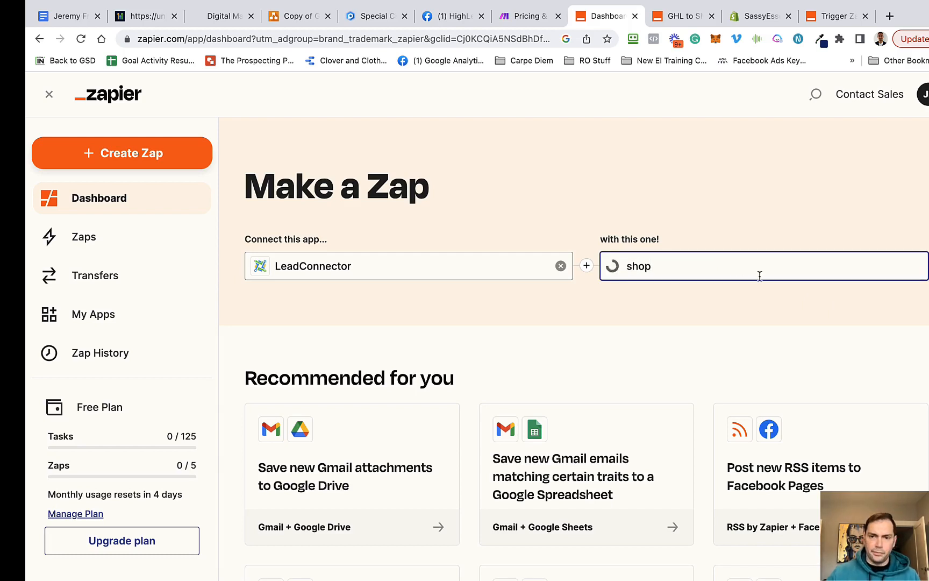
{"action": "left_click", "coordinate": [699, 299]}
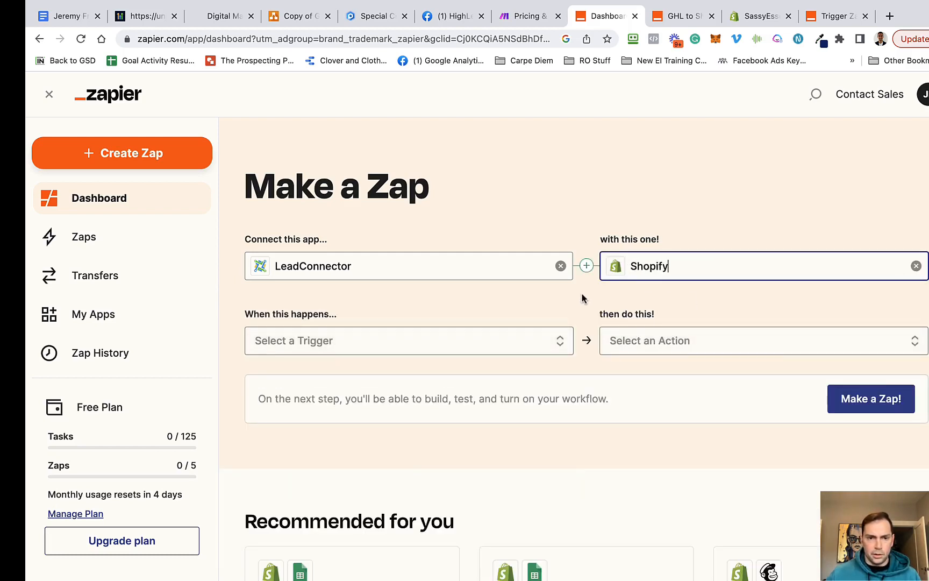
Set the trigger to Pipeline Stage Changed and the action to Create Order, and create the Zap from this combination
{"action": "left_click", "coordinate": [411, 340]}
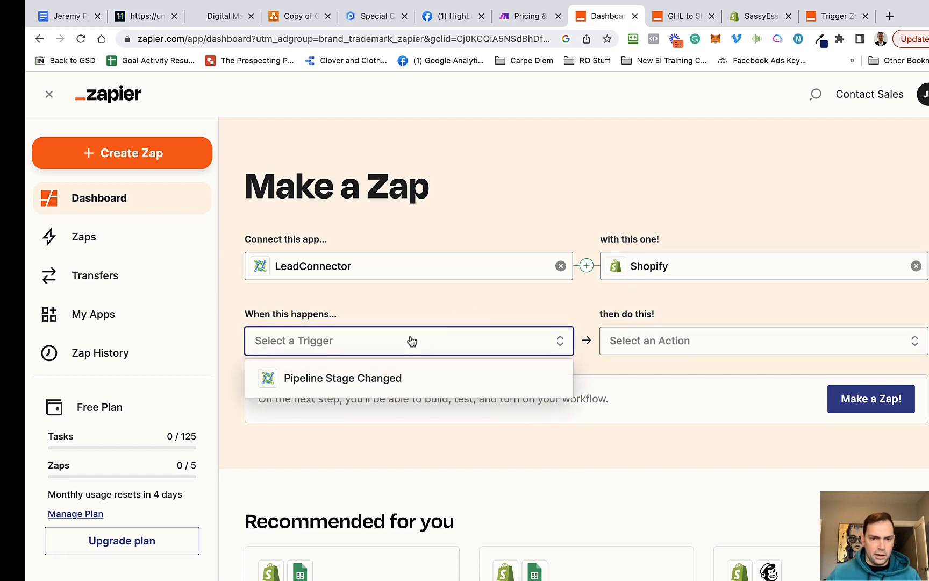
{"action": "left_click", "coordinate": [424, 376]}
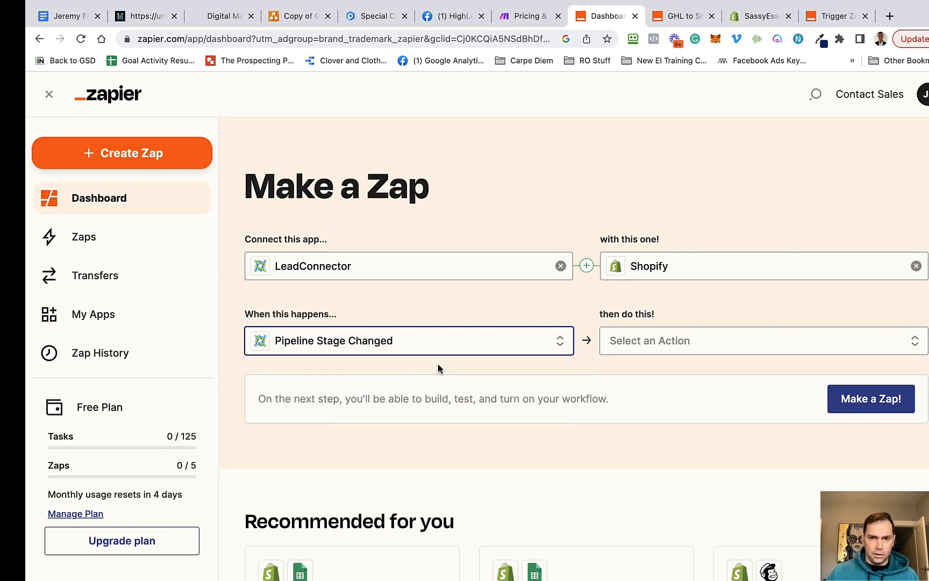
{"action": "left_click", "coordinate": [672, 349]}
{"action": "scroll", "coordinate": [690, 441], "scroll_direction": "down", "scroll_amount": 5}
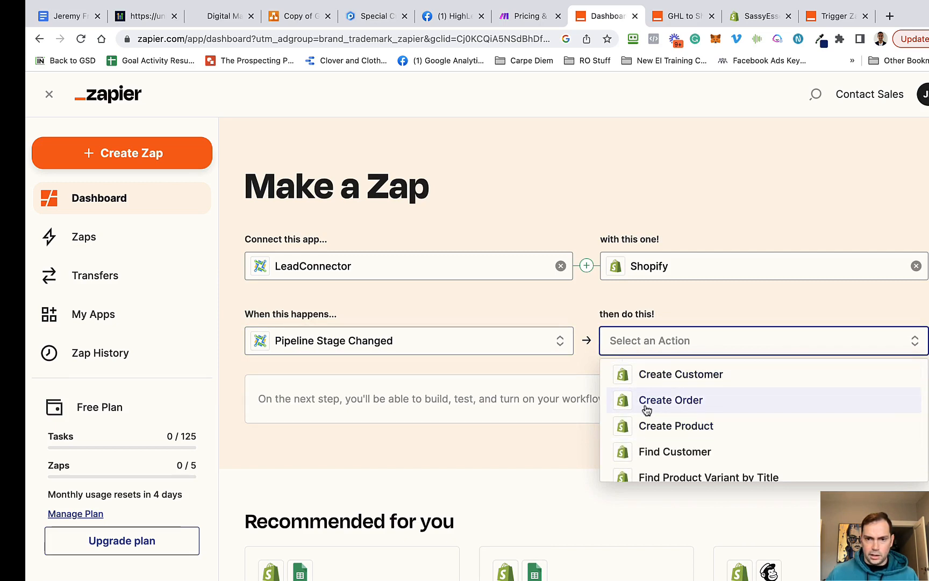
{"action": "left_click", "coordinate": [679, 400]}
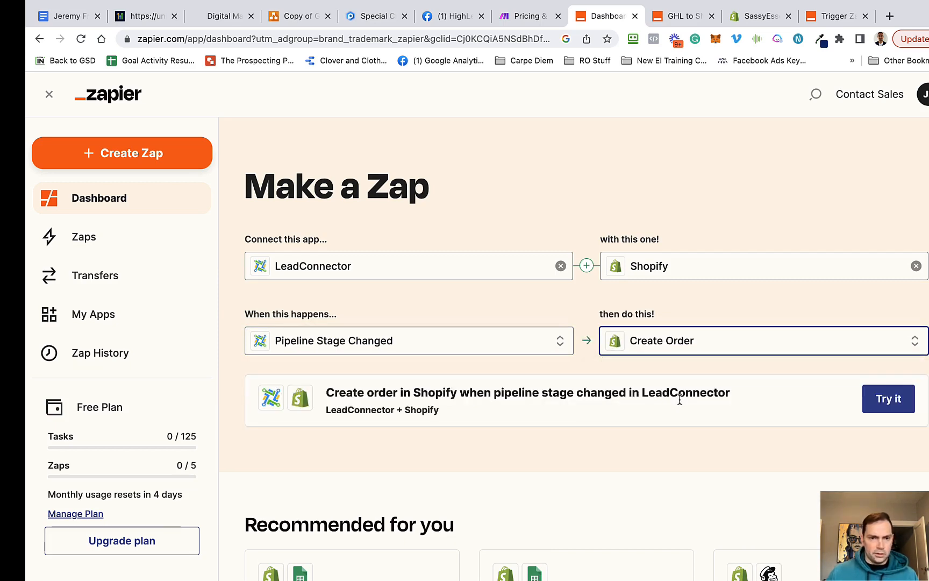
{"action": "left_click", "coordinate": [882, 412]}
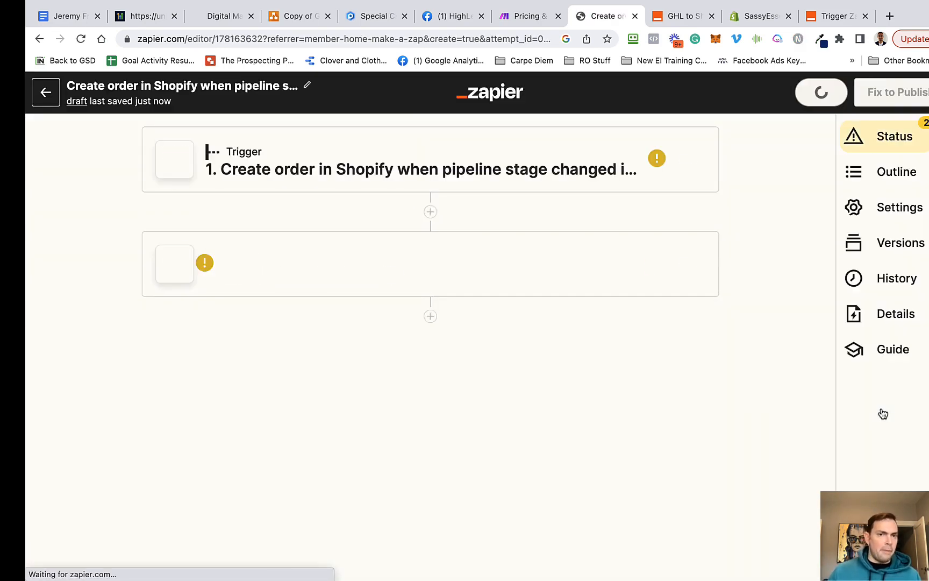
Review the trigger's app and event choices, keep LeadConnector with Pipeline Stage Changed, and continue to the account selection
{"action": "left_click", "coordinate": [394, 163]}
{"action": "left_click", "coordinate": [263, 207]}
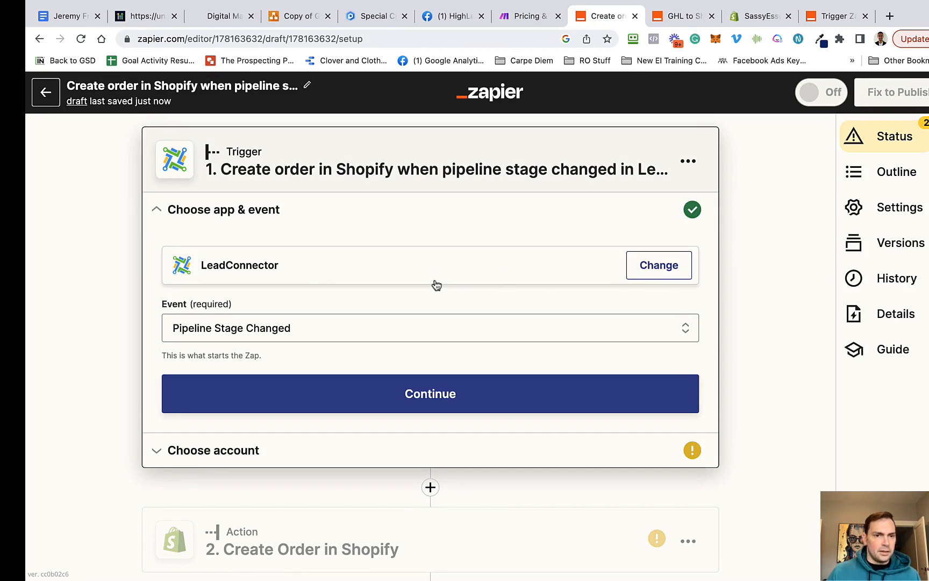
{"action": "left_click", "coordinate": [665, 273]}
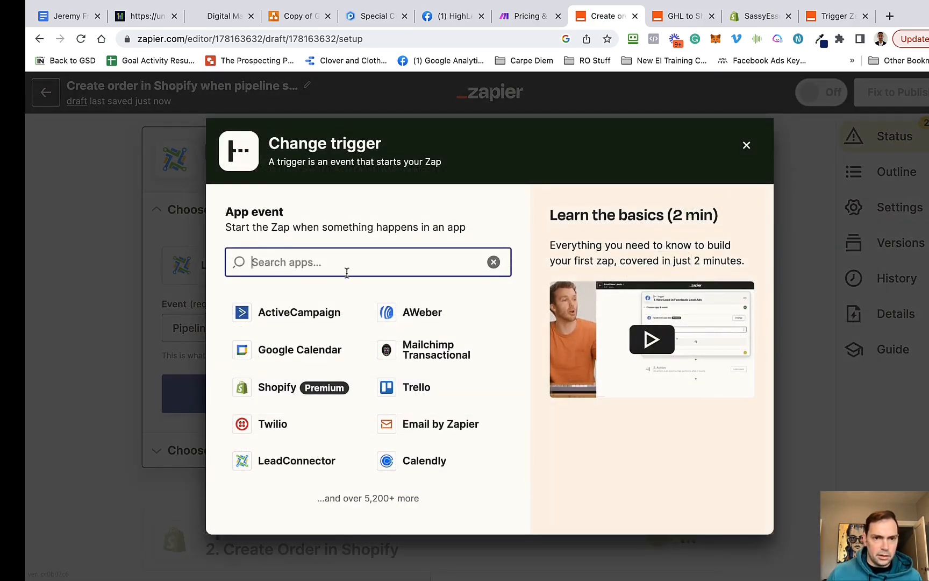
{"action": "left_click", "coordinate": [746, 145]}
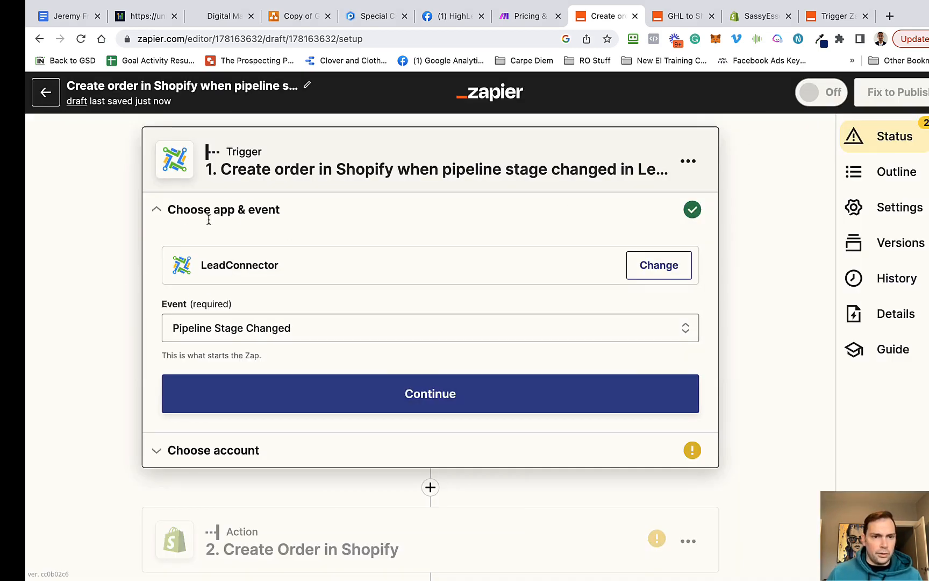
{"action": "left_click", "coordinate": [322, 321]}
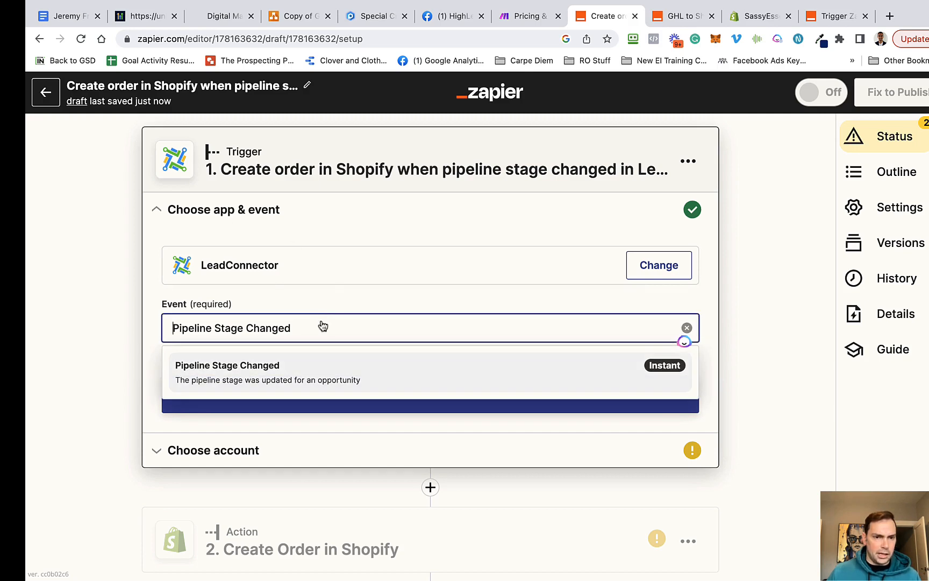
{"action": "left_click", "coordinate": [327, 286]}
{"action": "left_click", "coordinate": [399, 398]}
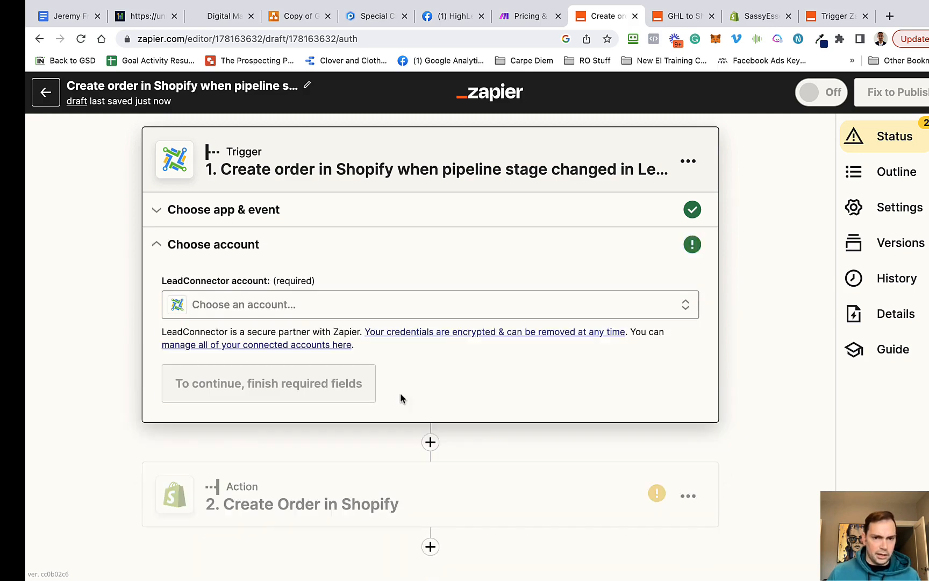
Choose LeadConnector #2 as the trigger's LeadConnector account and continue to the trigger setup
{"action": "left_click", "coordinate": [316, 307]}
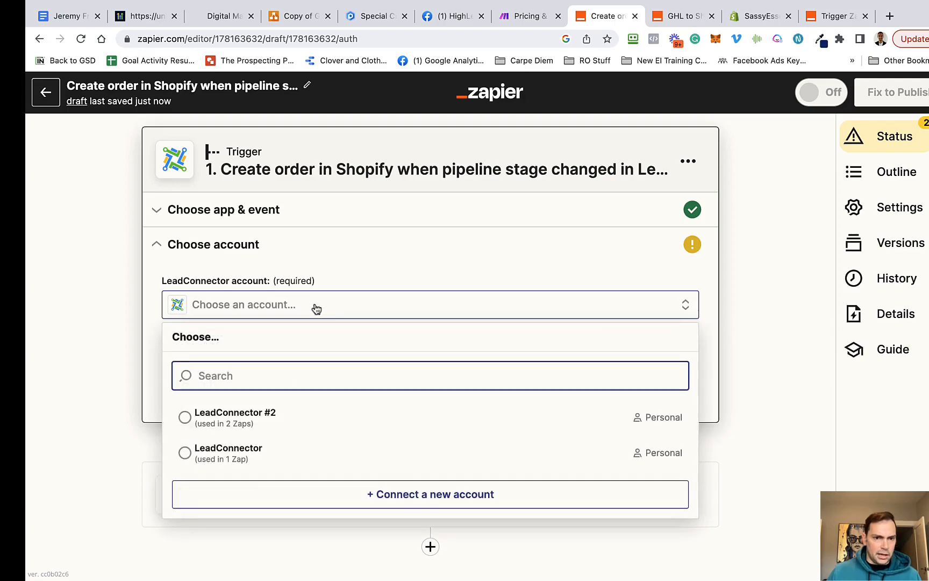
{"action": "left_click", "coordinate": [323, 414]}
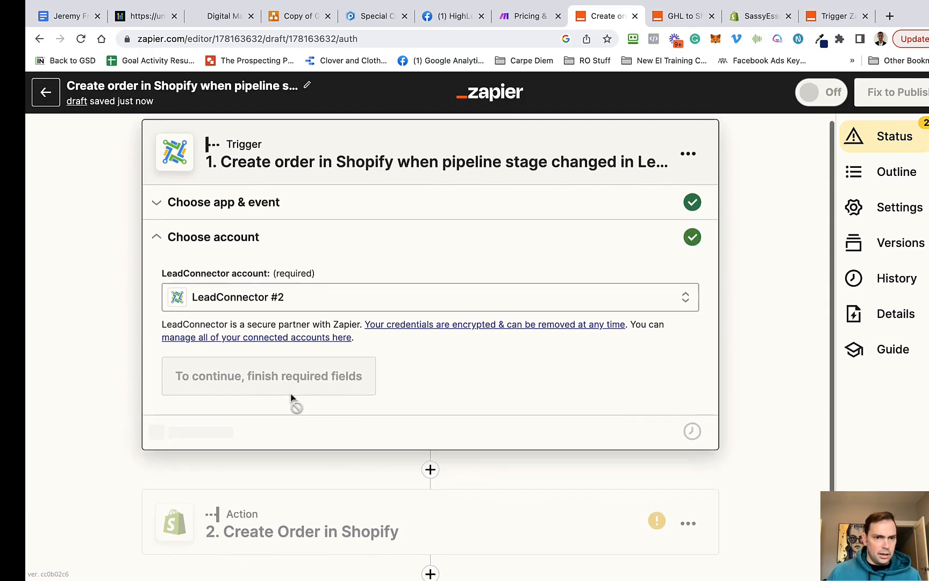
{"action": "left_click", "coordinate": [236, 374]}
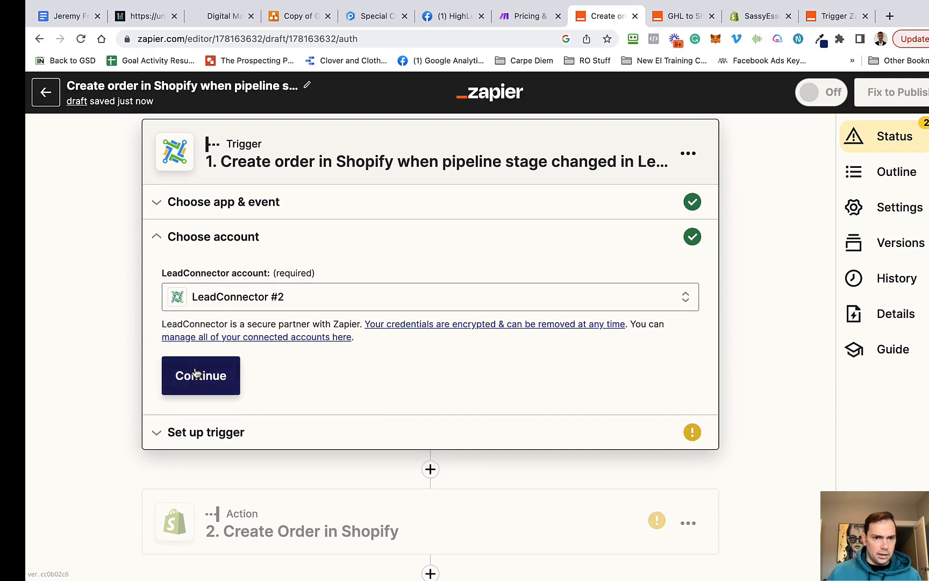
Set the trigger's In Pipeline field to YOUR PROMOTION Pipeline
{"action": "left_click", "coordinate": [295, 339]}
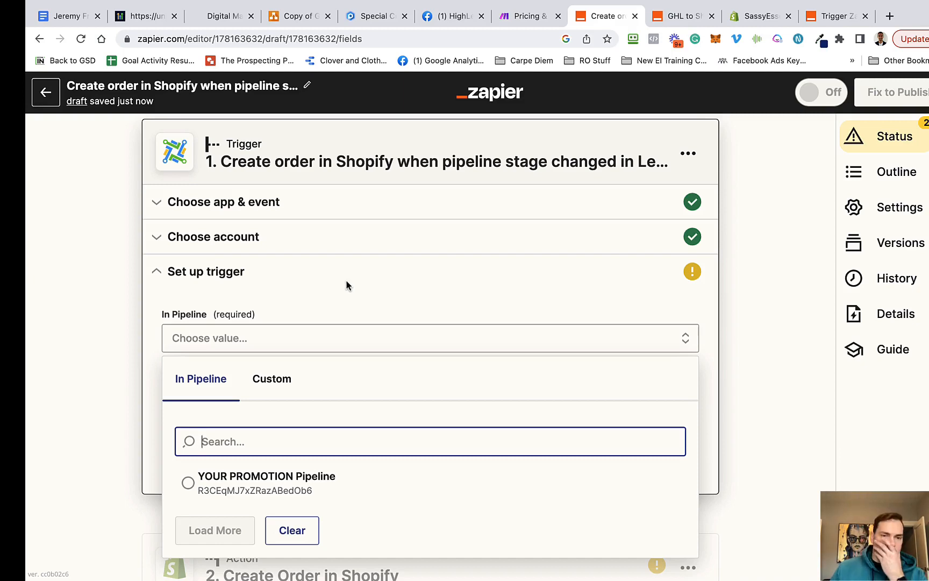
{"action": "left_click", "coordinate": [271, 478]}
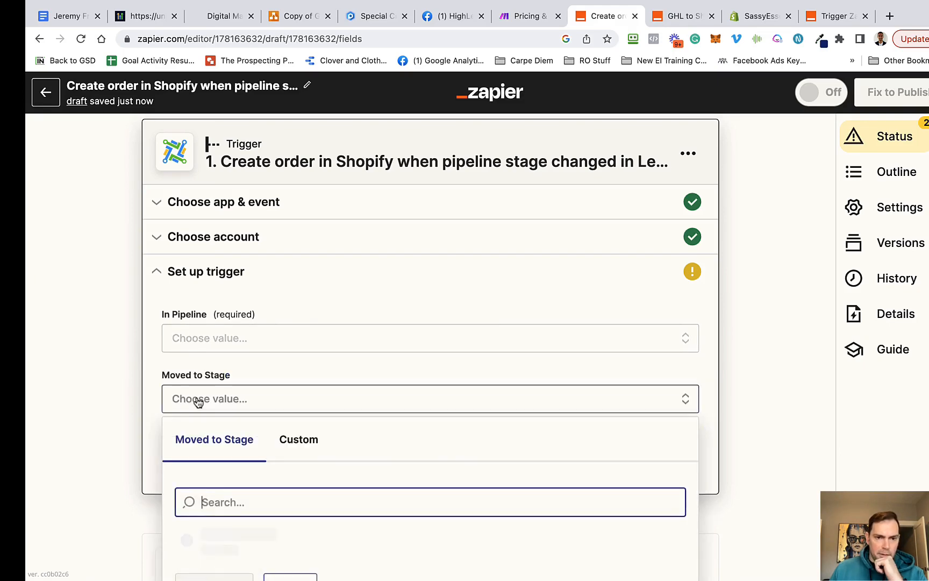
{"action": "left_click", "coordinate": [239, 348]}
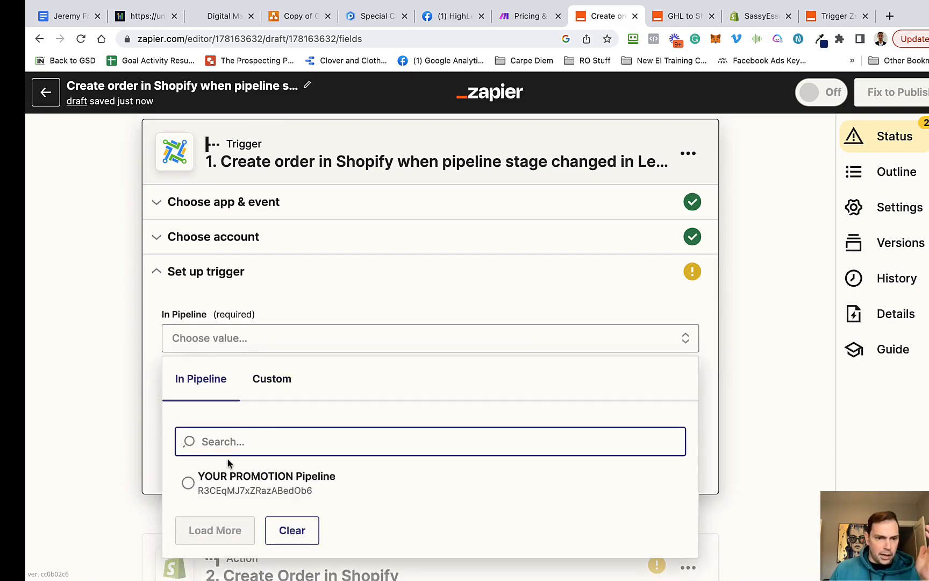
{"action": "left_click", "coordinate": [231, 478]}
Look through the stages offered for the trigger's Moved to Stage field and close the list without choosing one
{"action": "left_click", "coordinate": [221, 402]}
{"action": "scroll", "coordinate": [179, 493], "scroll_direction": "down", "scroll_amount": 3}
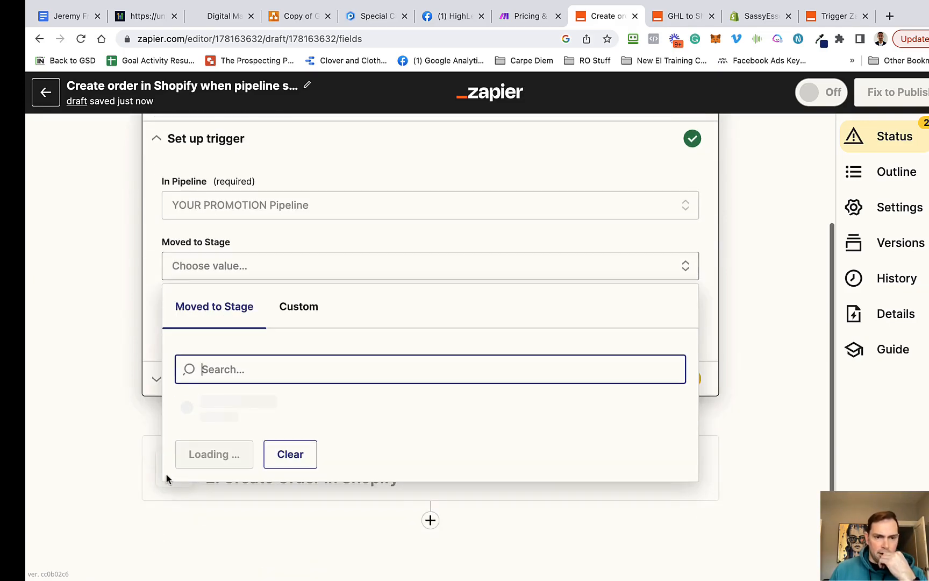
{"action": "scroll", "coordinate": [166, 454], "scroll_direction": "down", "scroll_amount": 2}
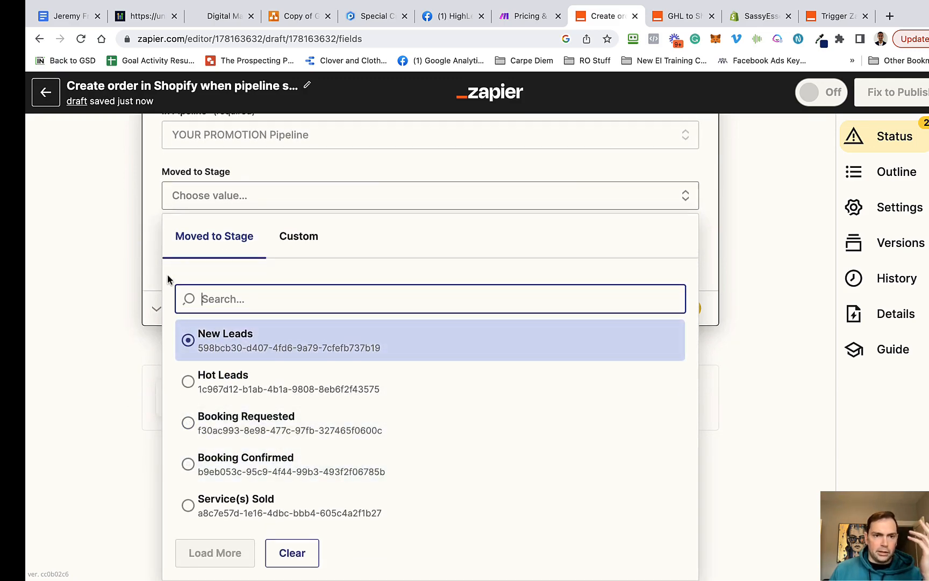
{"action": "scroll", "coordinate": [172, 273], "scroll_direction": "up", "scroll_amount": 2}
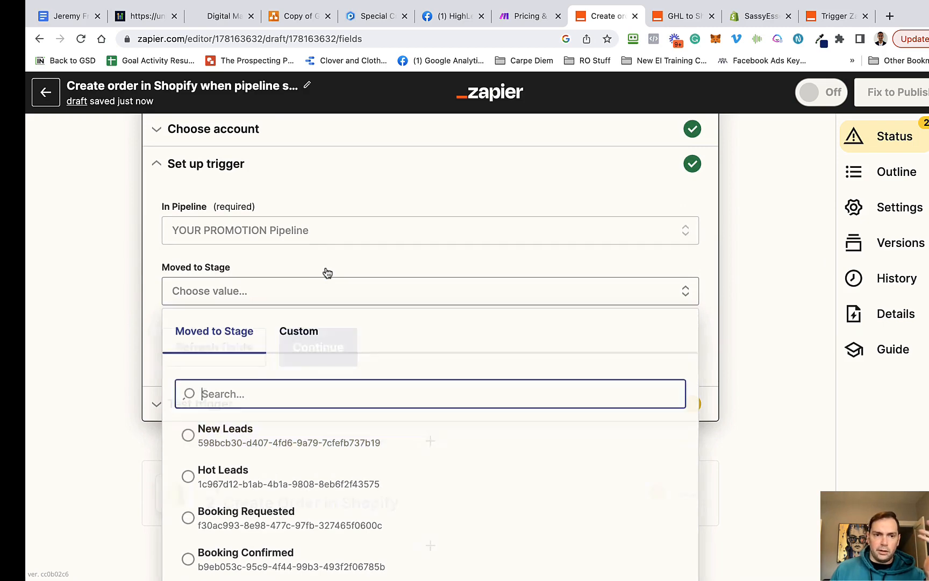
{"action": "scroll", "coordinate": [327, 272], "scroll_direction": "up", "scroll_amount": 1}
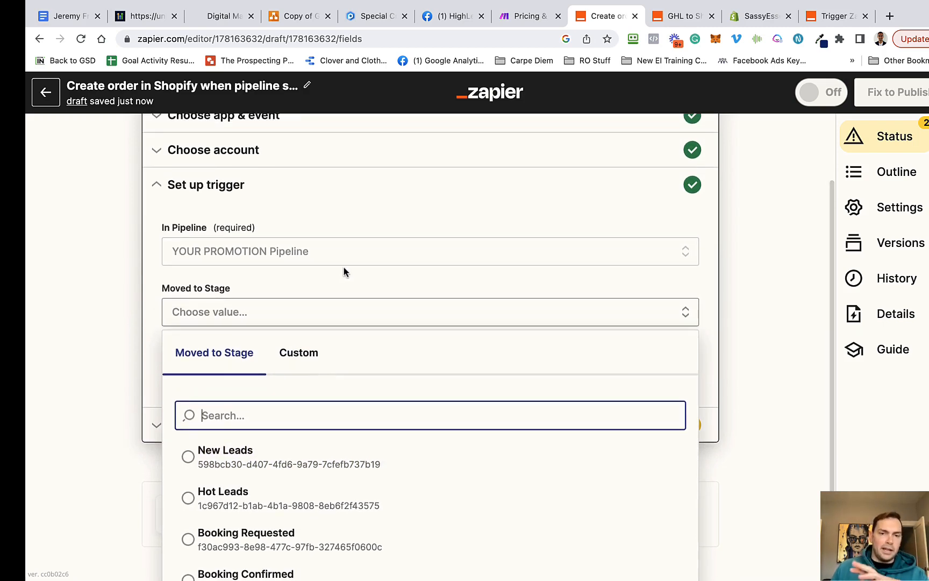
{"action": "scroll", "coordinate": [344, 266], "scroll_direction": "up", "scroll_amount": 2}
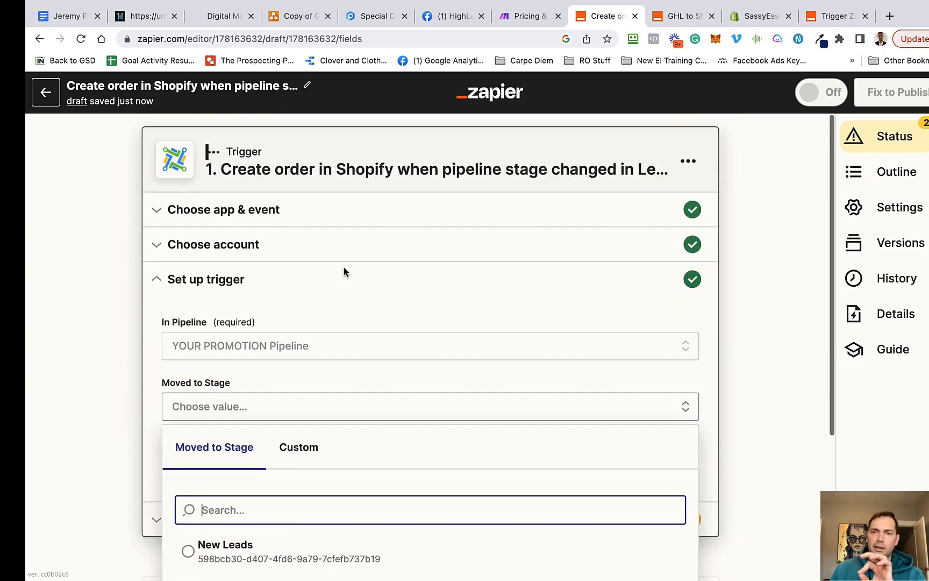
{"action": "left_click", "coordinate": [113, 249]}
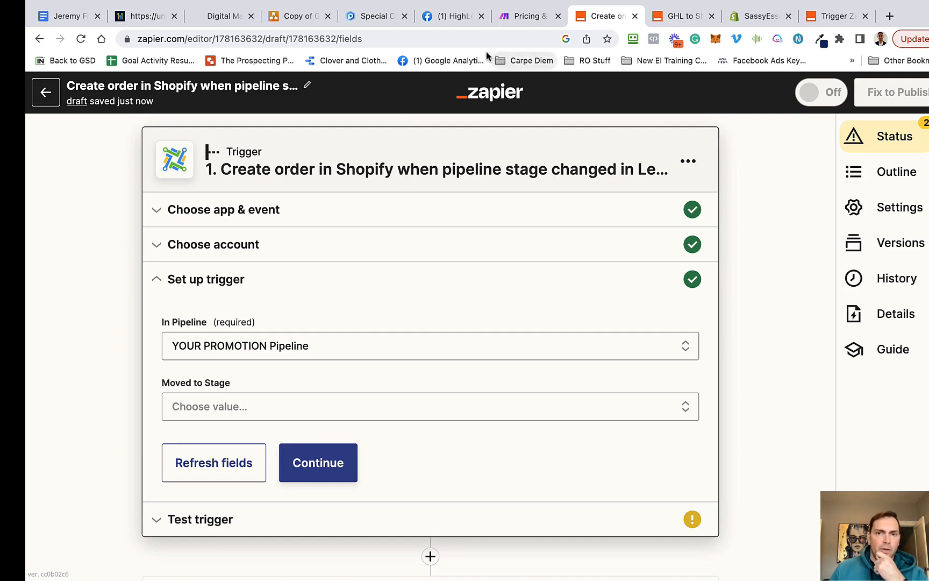
Open the Create Order in Shopify action to view its account selection
{"action": "scroll", "coordinate": [38, 413], "scroll_direction": "down", "scroll_amount": 3}
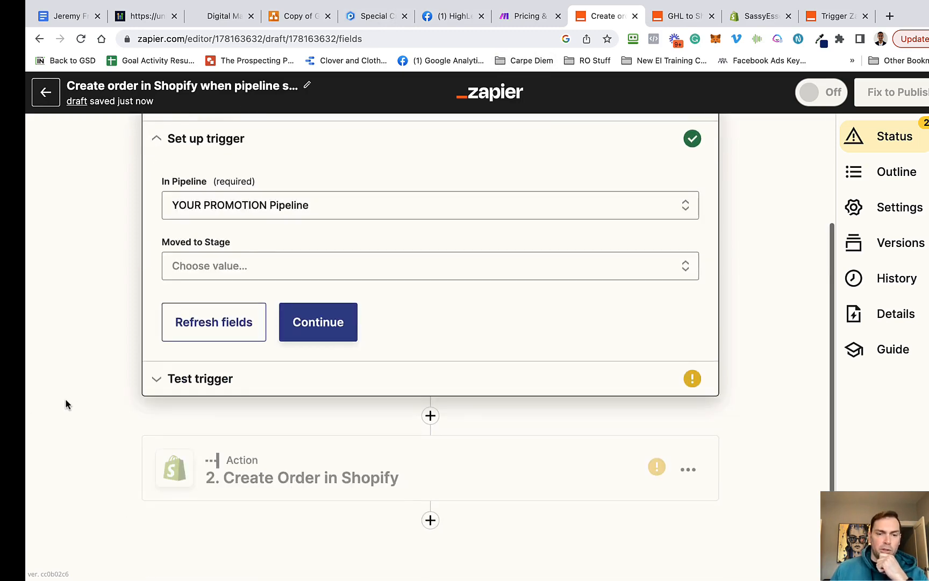
{"action": "left_click", "coordinate": [425, 460]}
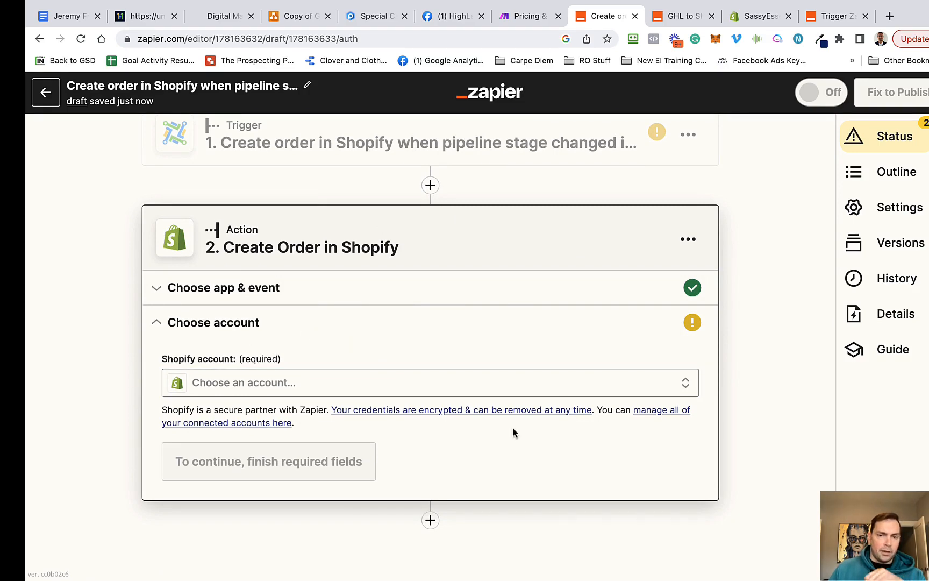
{"action": "scroll", "coordinate": [377, 406], "scroll_direction": "up", "scroll_amount": 1}
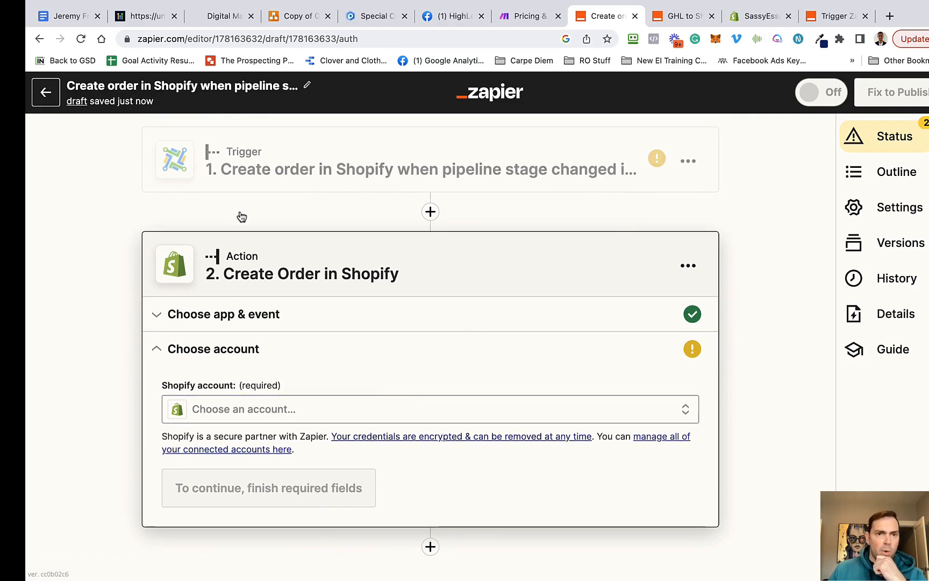
Switch to GoHighLevel and open the published workflow from the Automation section
{"action": "left_click", "coordinate": [207, 16]}
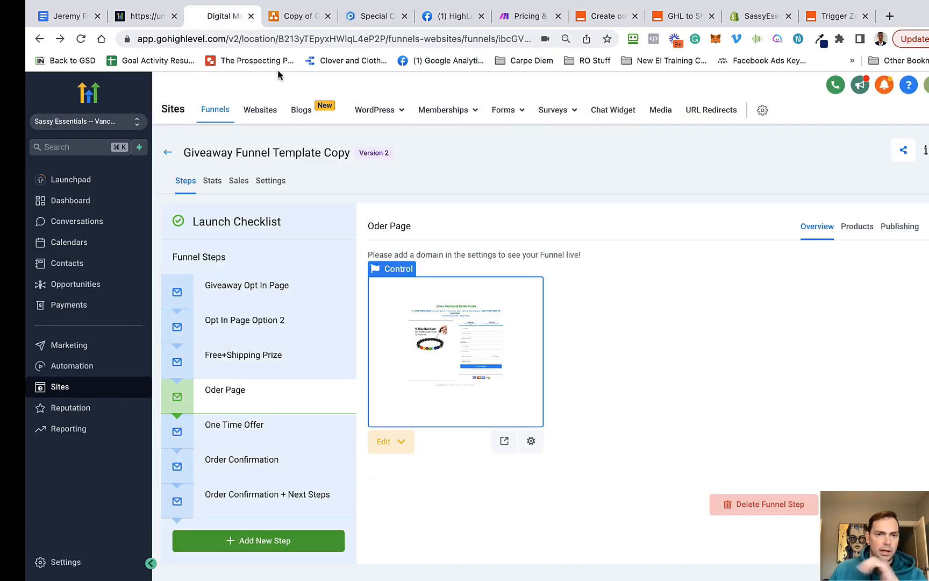
{"action": "left_click", "coordinate": [76, 368]}
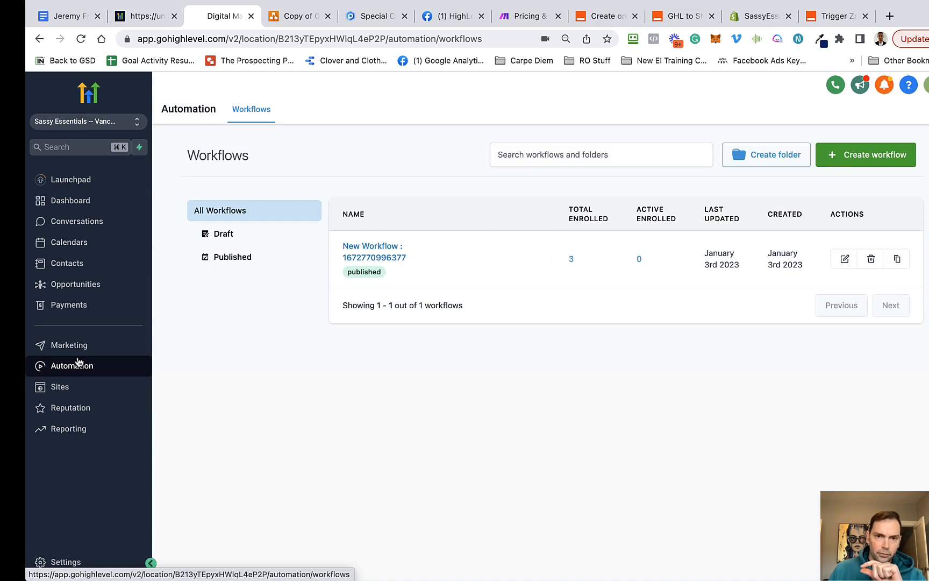
{"action": "left_click", "coordinate": [367, 257]}
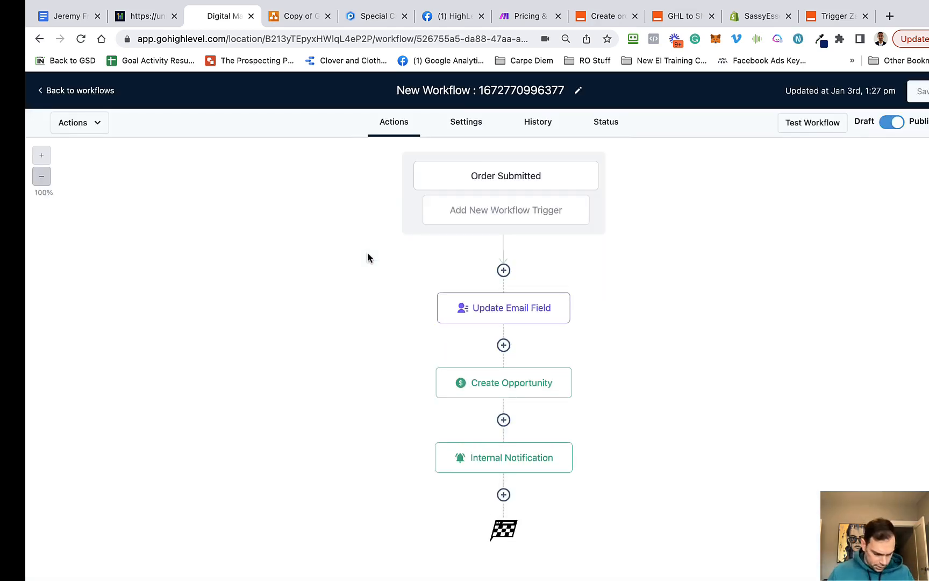
{"action": "key", "text": "super+equal"}
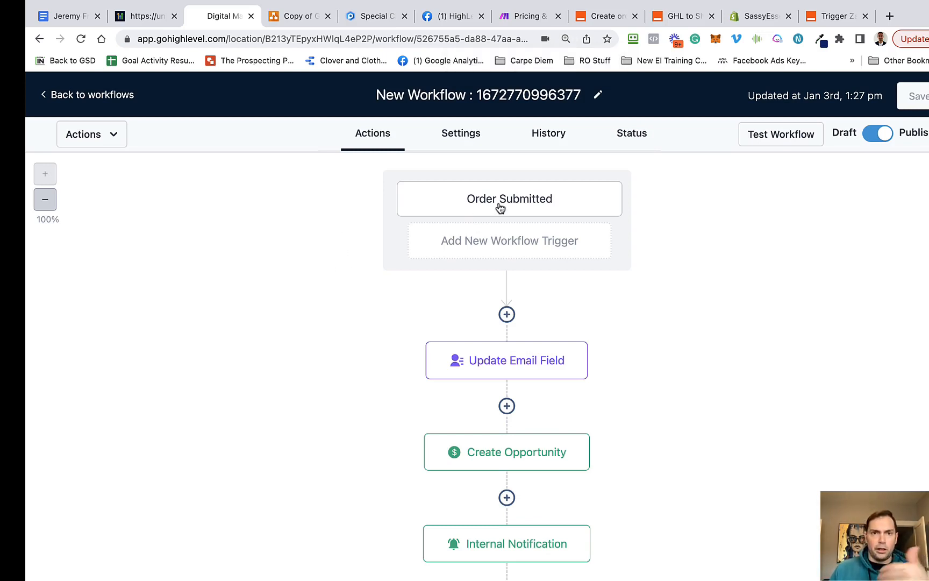
Review the Order Submitted trigger's filter, keep Order Source Is Order Form, and save the trigger
{"action": "left_click", "coordinate": [500, 207]}
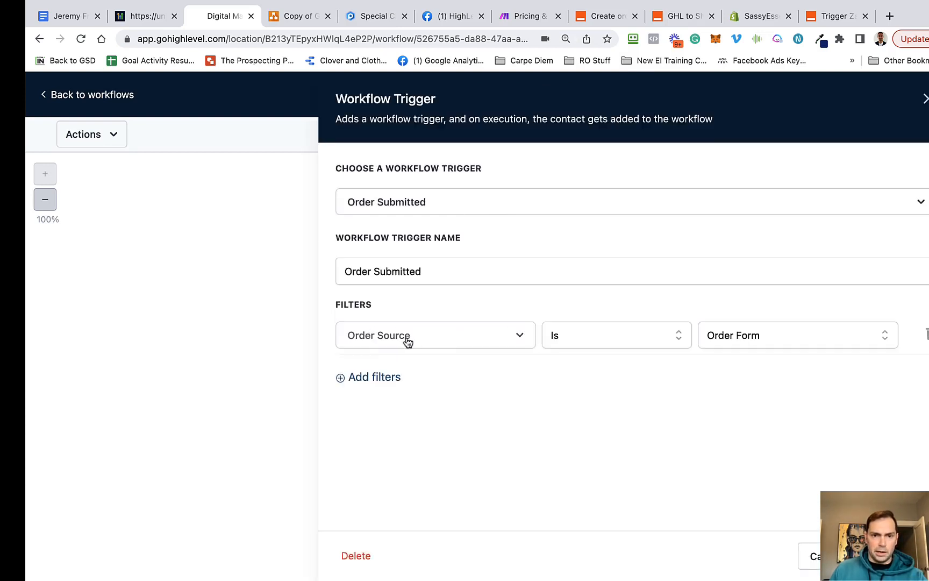
{"action": "left_click", "coordinate": [819, 339]}
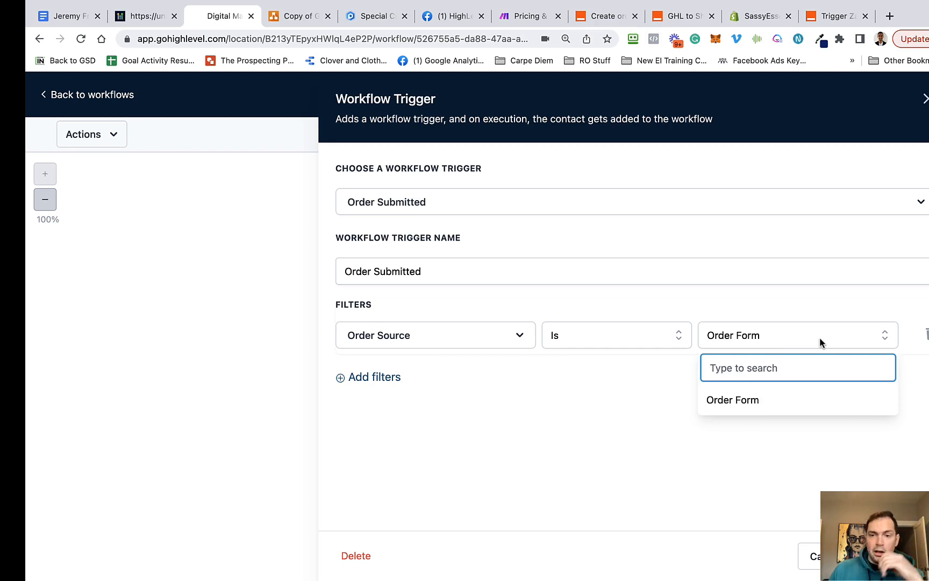
{"action": "left_click", "coordinate": [616, 400]}
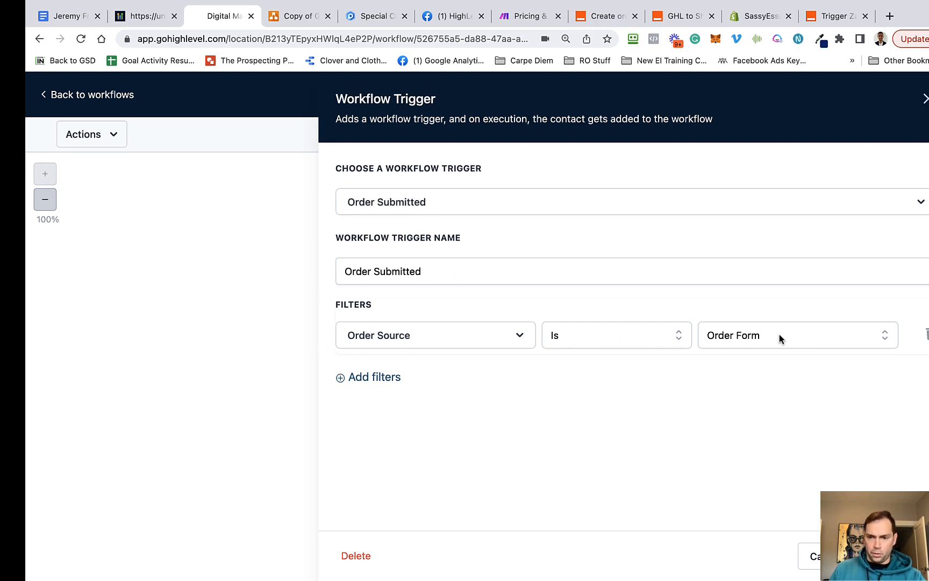
{"action": "left_click", "coordinate": [892, 556]}
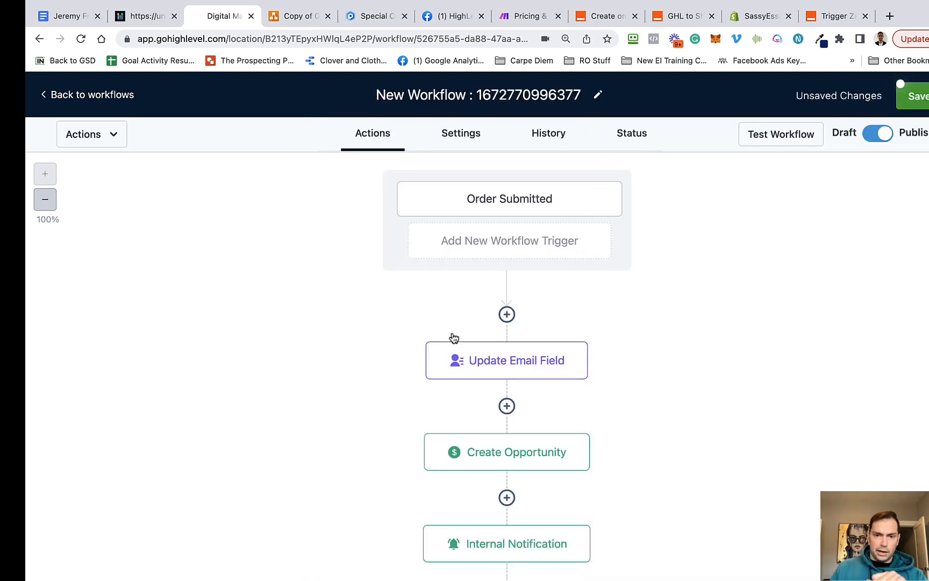
Review the contact fields mapped in the Update Email Field action and close it
{"action": "mouse_move", "coordinate": [493, 357]}
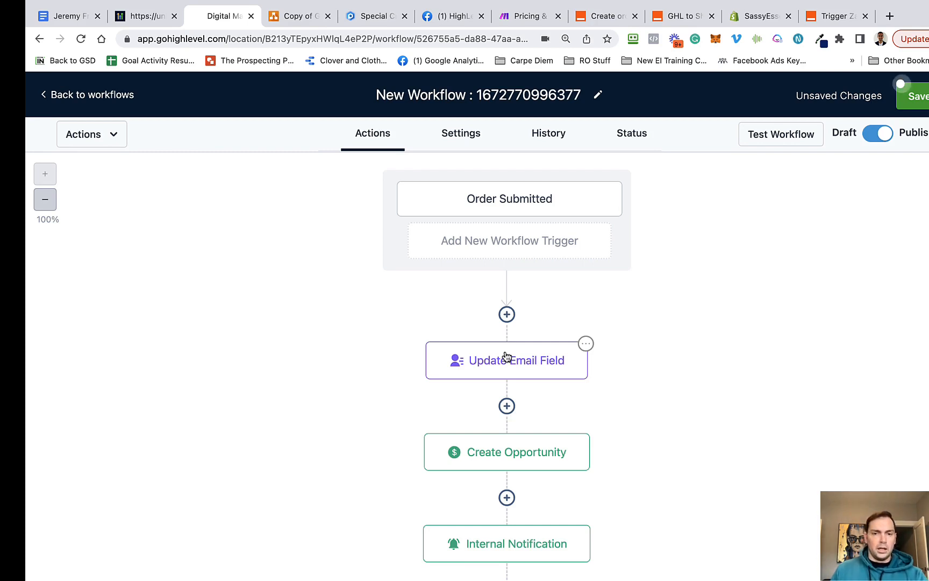
{"action": "left_click", "coordinate": [506, 356]}
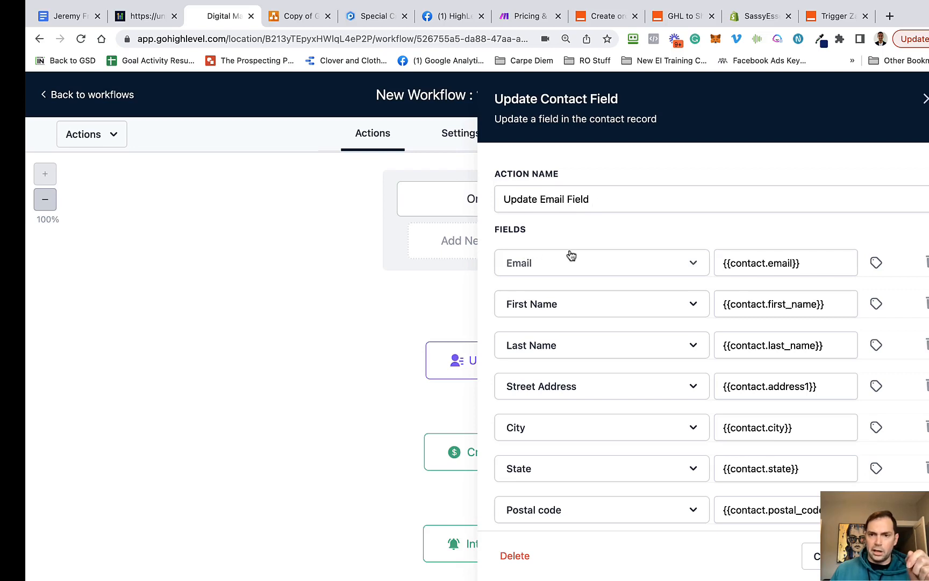
{"action": "scroll", "coordinate": [570, 243], "scroll_direction": "down", "scroll_amount": 2}
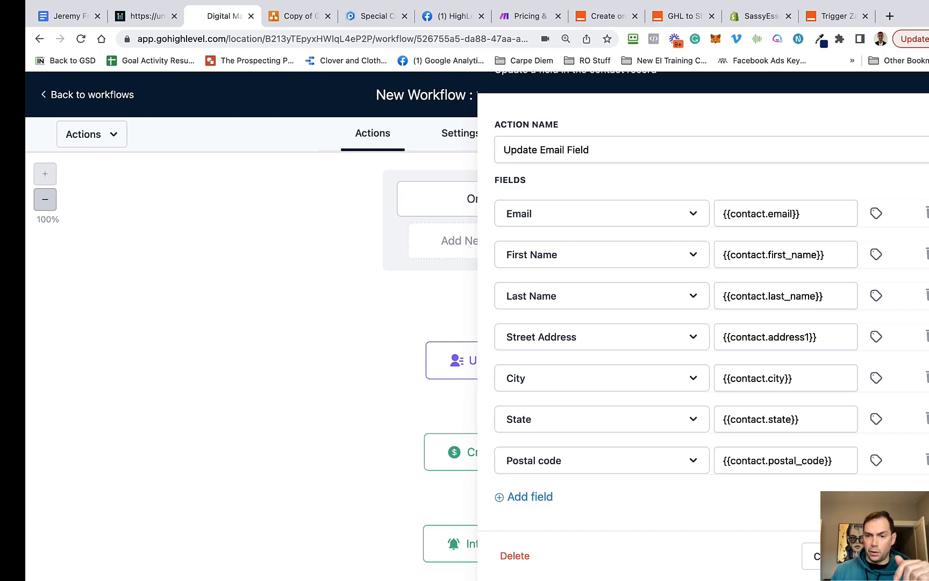
{"action": "left_click", "coordinate": [830, 556]}
Check the Create Opportunity action's pipeline, stage, name, lead value and status, then save the action and the workflow
{"action": "scroll", "coordinate": [290, 298], "scroll_direction": "down", "scroll_amount": 2}
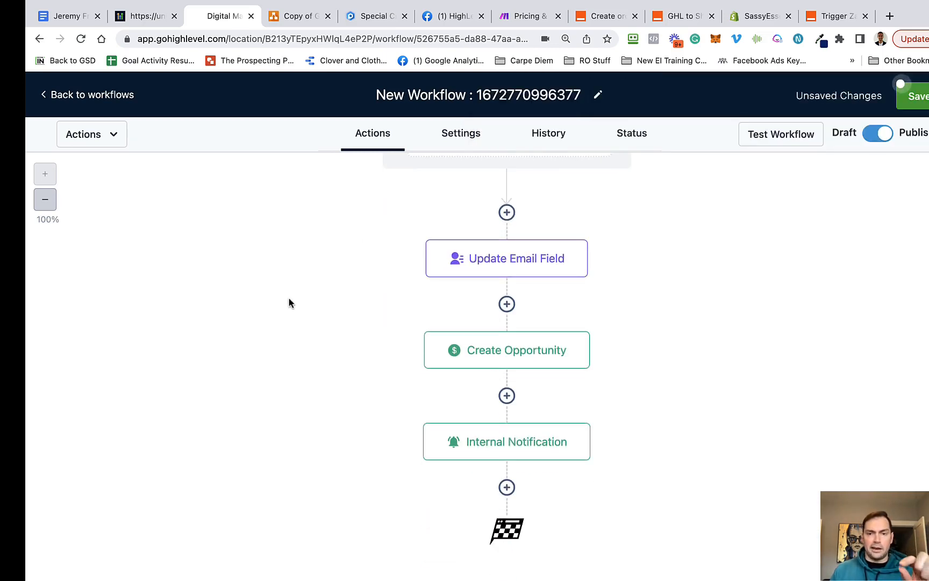
{"action": "left_click", "coordinate": [516, 353]}
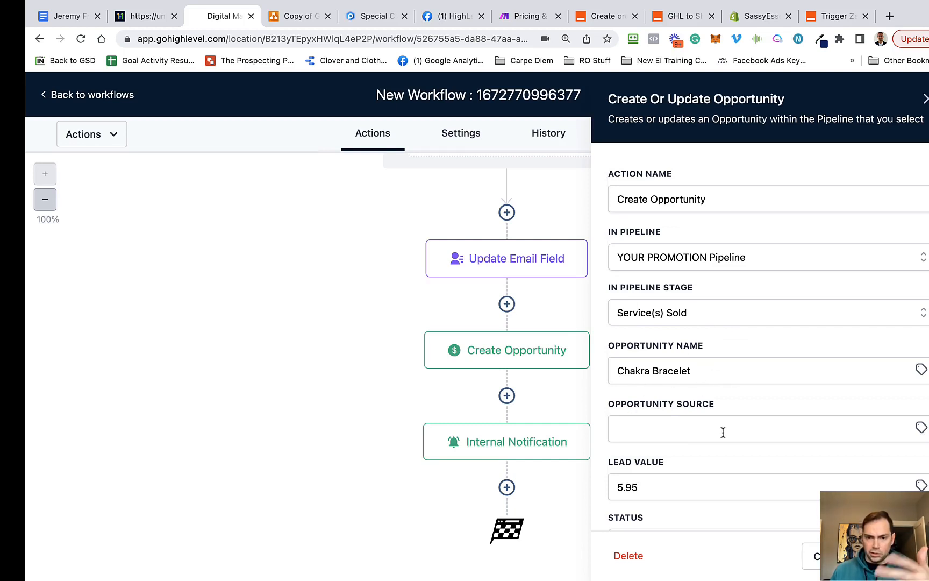
{"action": "scroll", "coordinate": [721, 434], "scroll_direction": "down", "scroll_amount": 3}
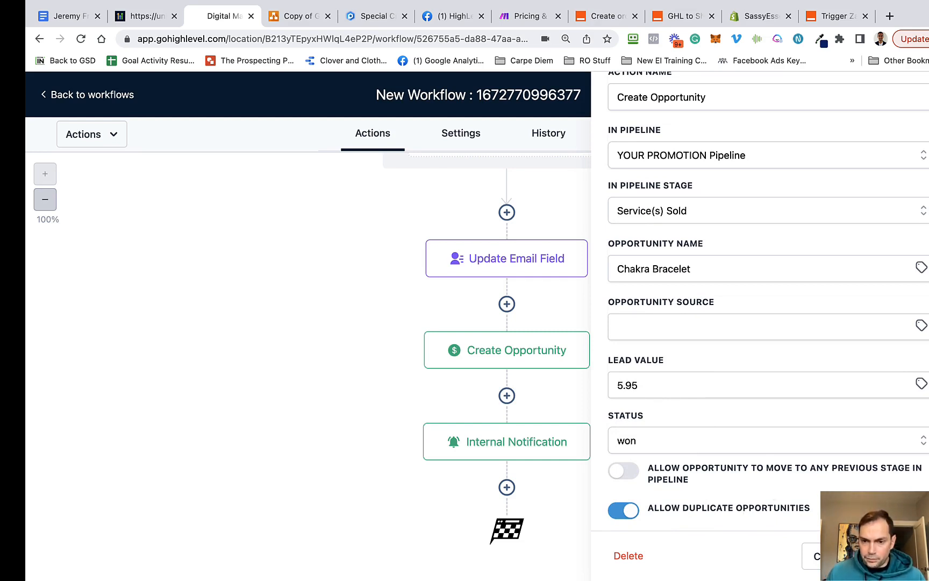
{"action": "left_click", "coordinate": [903, 556]}
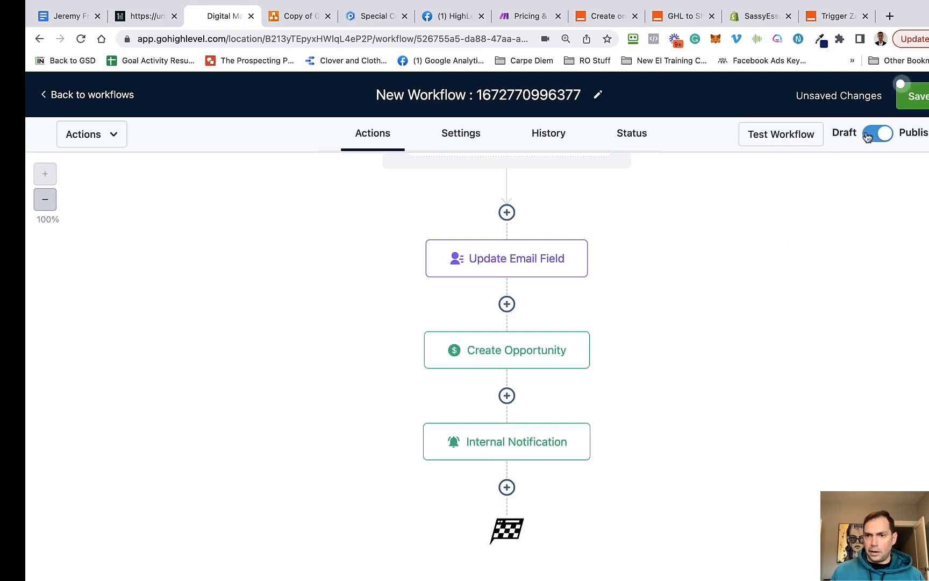
{"action": "left_click", "coordinate": [914, 96]}
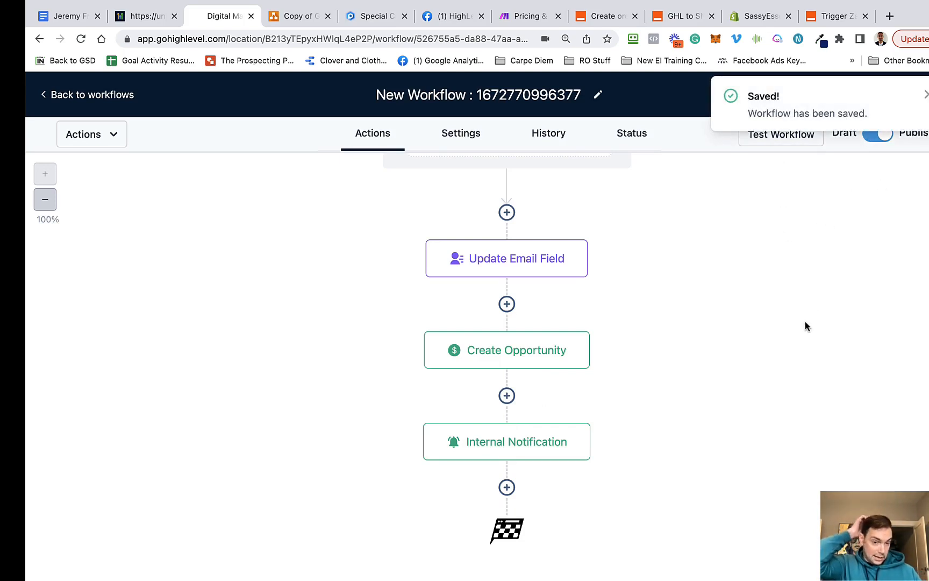
Switch to the existing GHL to Shopify Zap in Zapier, open its Pipeline Stage Changed trigger and compare it with the new draft
{"action": "left_click", "coordinate": [674, 16]}
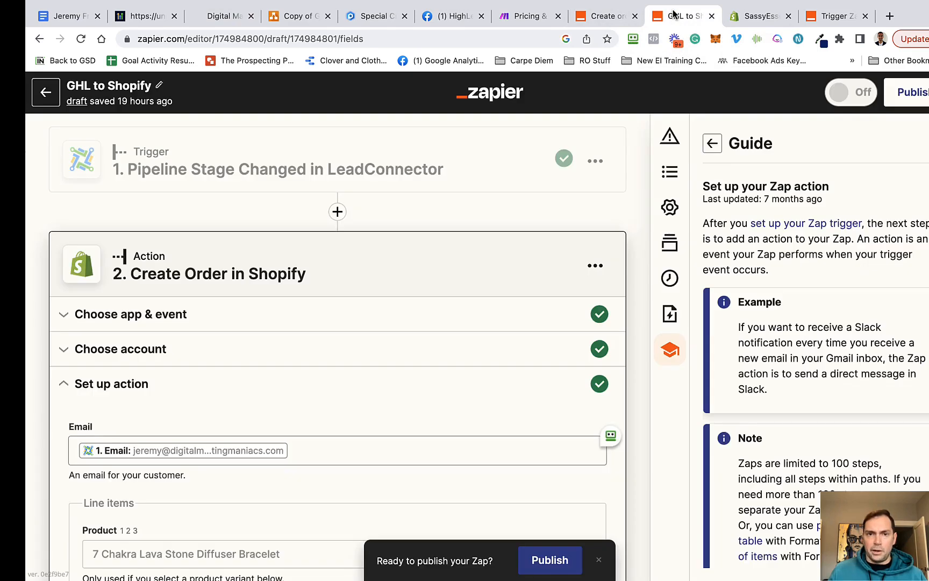
{"action": "left_click", "coordinate": [334, 154]}
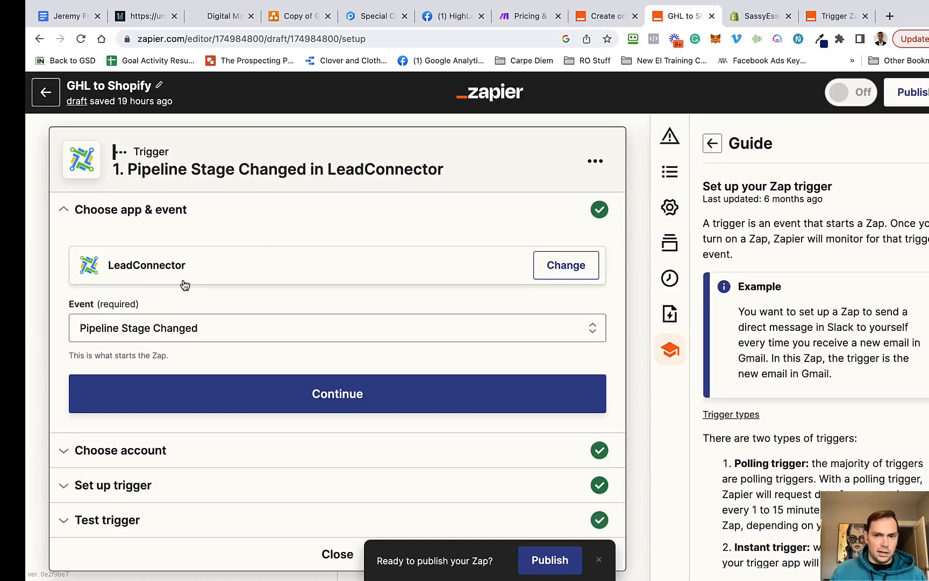
{"action": "scroll", "coordinate": [191, 275], "scroll_direction": "down", "scroll_amount": 1}
{"action": "left_click", "coordinate": [605, 16]}
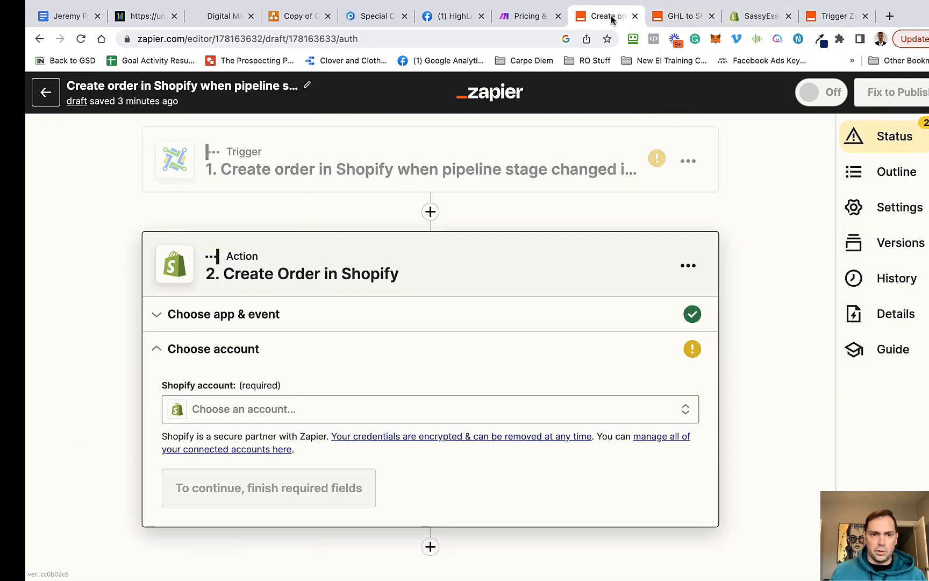
{"action": "left_click", "coordinate": [679, 16]}
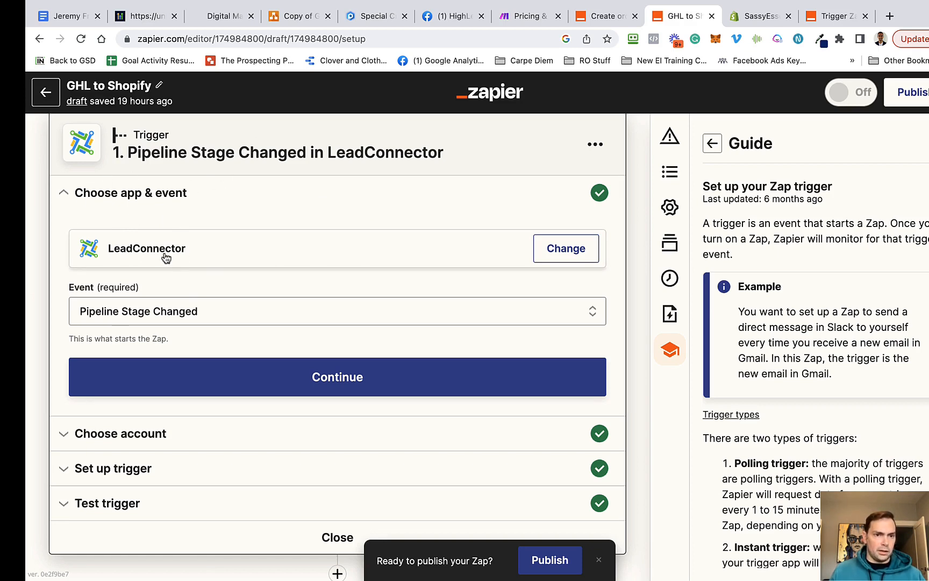
Accept the Pipeline Stage Changed trigger event, switch to GoHighLevel and locate the API key in the Business Profile settings
{"action": "scroll", "coordinate": [94, 315], "scroll_direction": "down", "scroll_amount": 3}
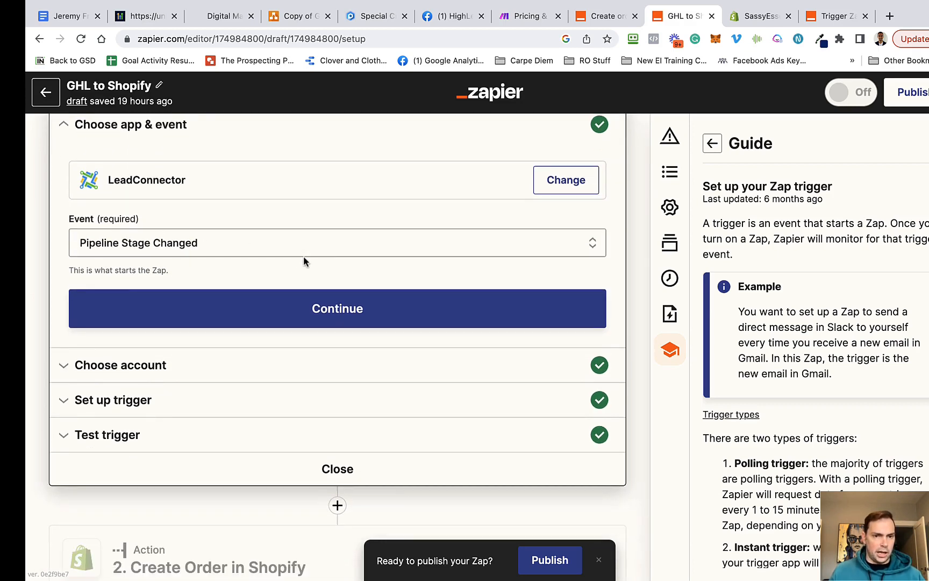
{"action": "left_click", "coordinate": [370, 309]}
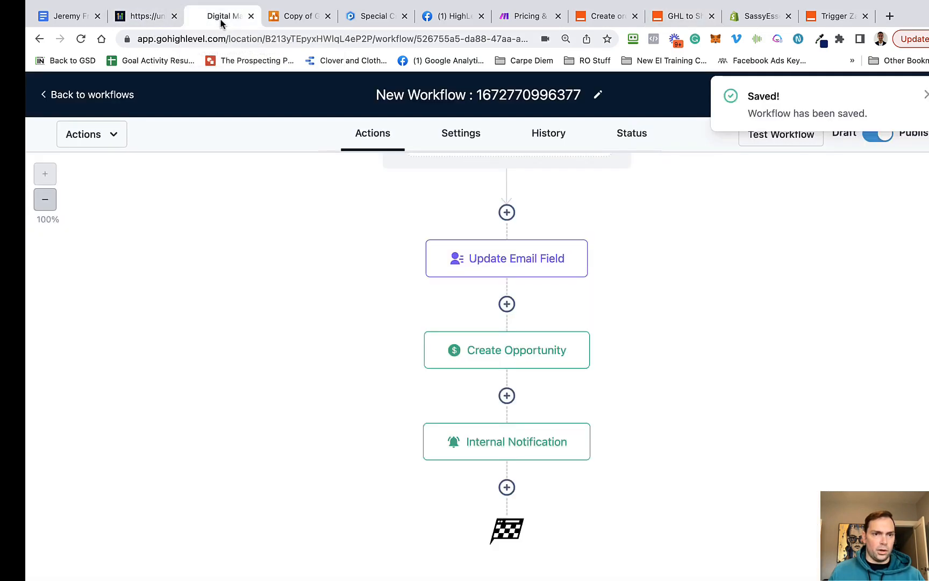
{"action": "left_click", "coordinate": [52, 94]}
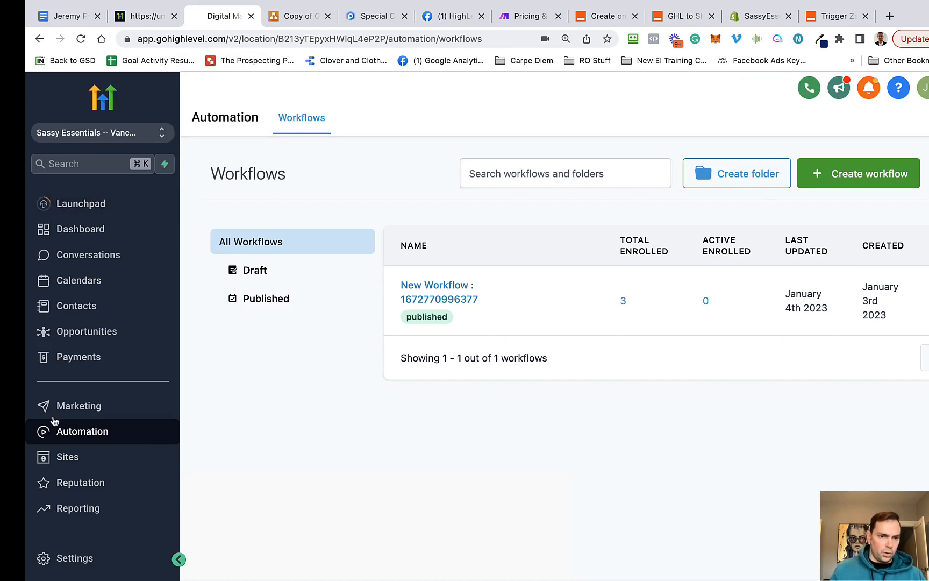
{"action": "left_click", "coordinate": [87, 559]}
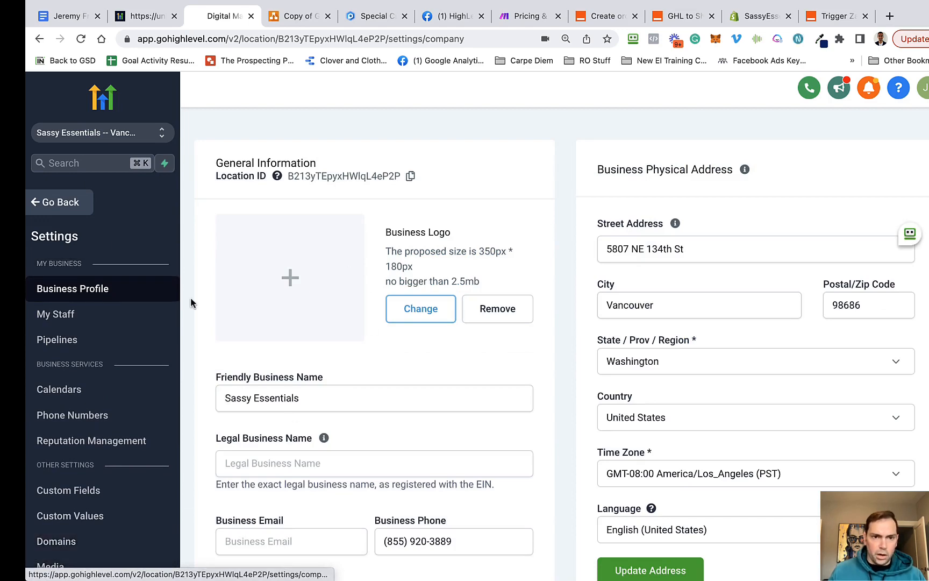
{"action": "scroll", "coordinate": [329, 298], "scroll_direction": "down", "scroll_amount": 4}
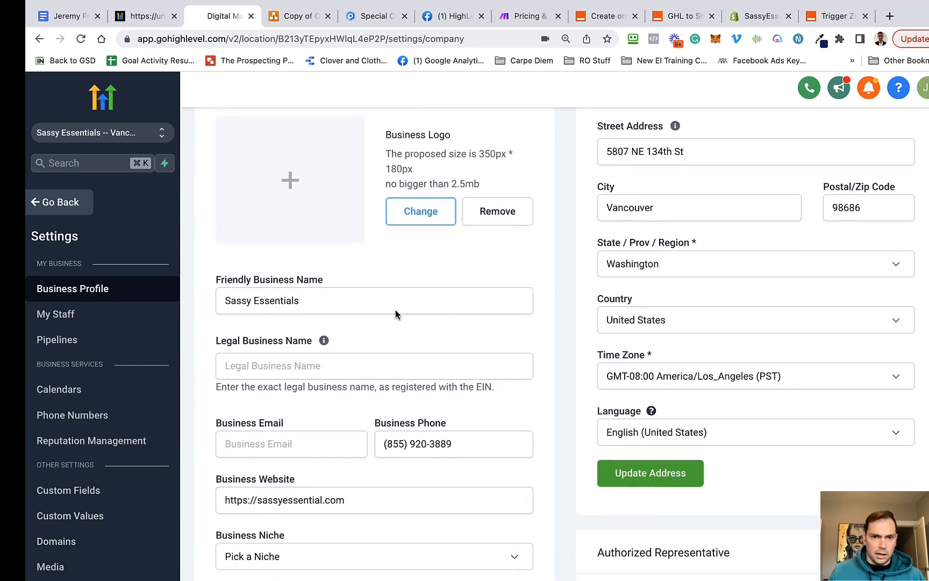
{"action": "scroll", "coordinate": [395, 315], "scroll_direction": "down", "scroll_amount": 10}
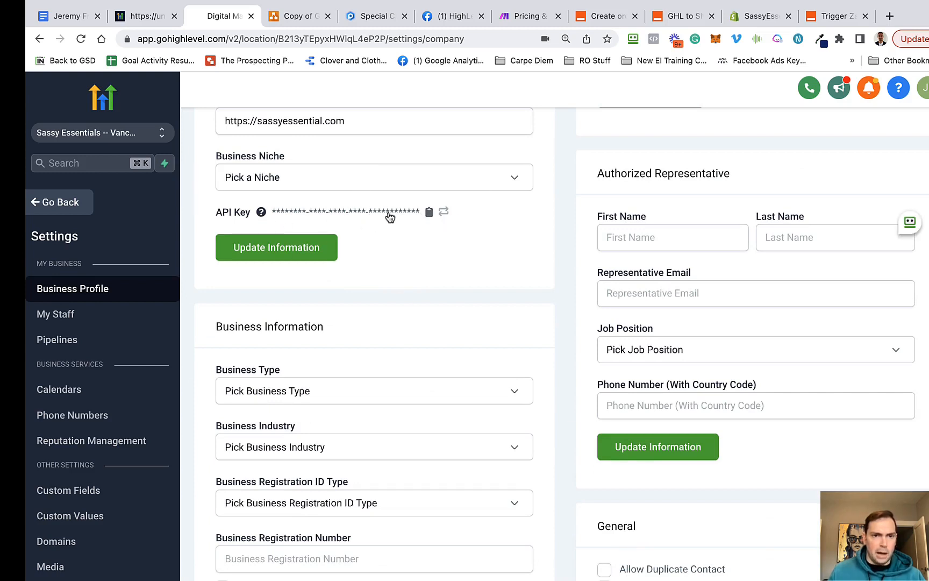
{"action": "scroll", "coordinate": [251, 286], "scroll_direction": "up", "scroll_amount": 7}
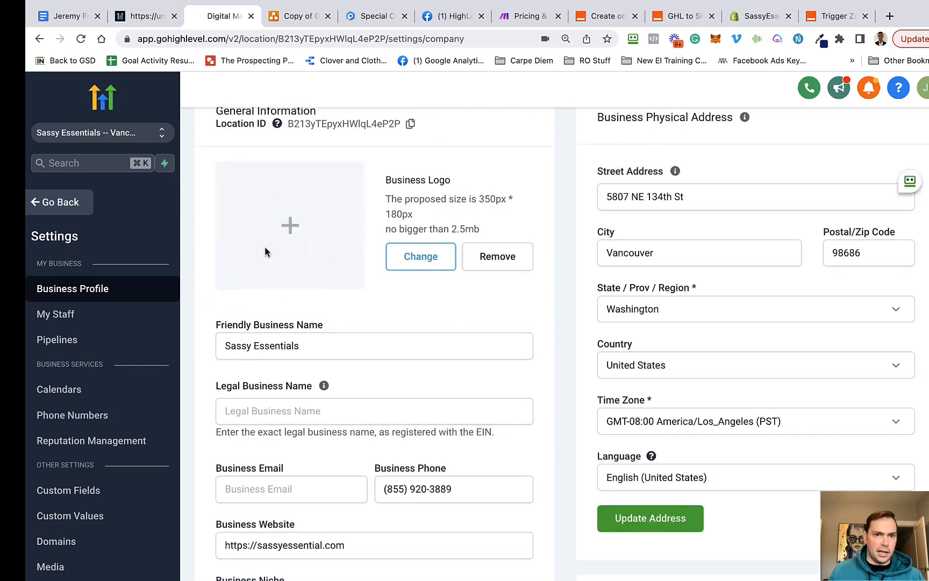
{"action": "scroll", "coordinate": [264, 246], "scroll_direction": "up", "scroll_amount": 2}
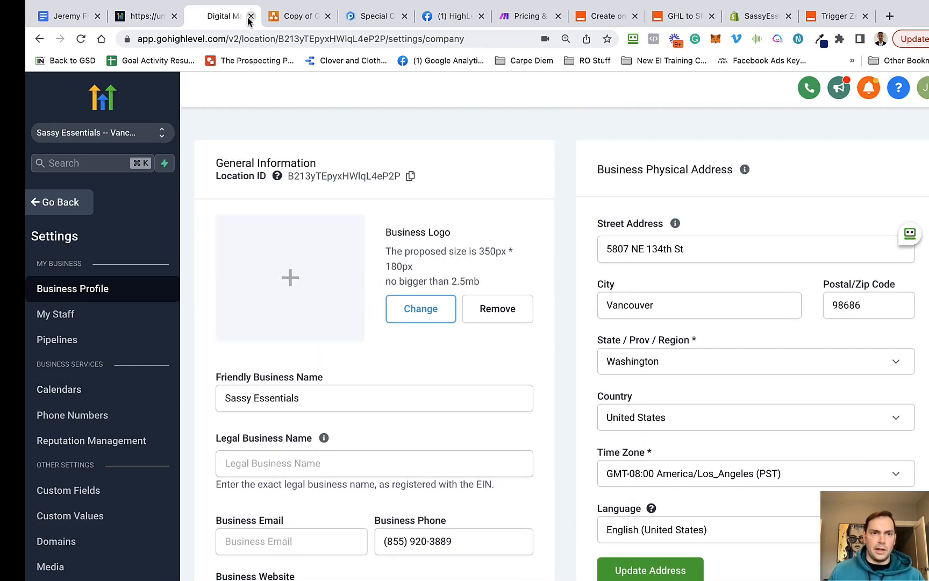
Switch to the new draft Zap in Zapier and start connecting a new LeadConnector account for its trigger, up to the API key field
{"action": "left_click", "coordinate": [602, 19]}
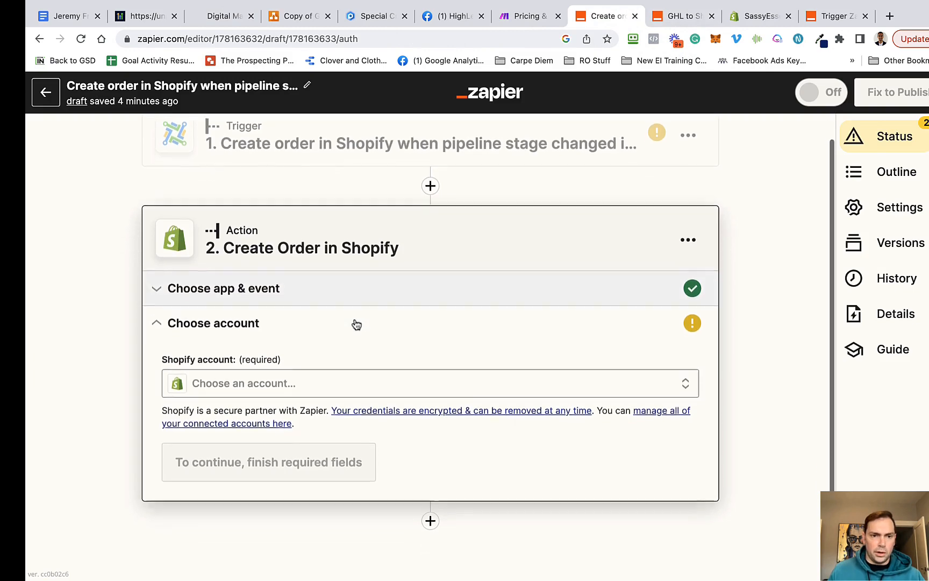
{"action": "left_click", "coordinate": [171, 323]}
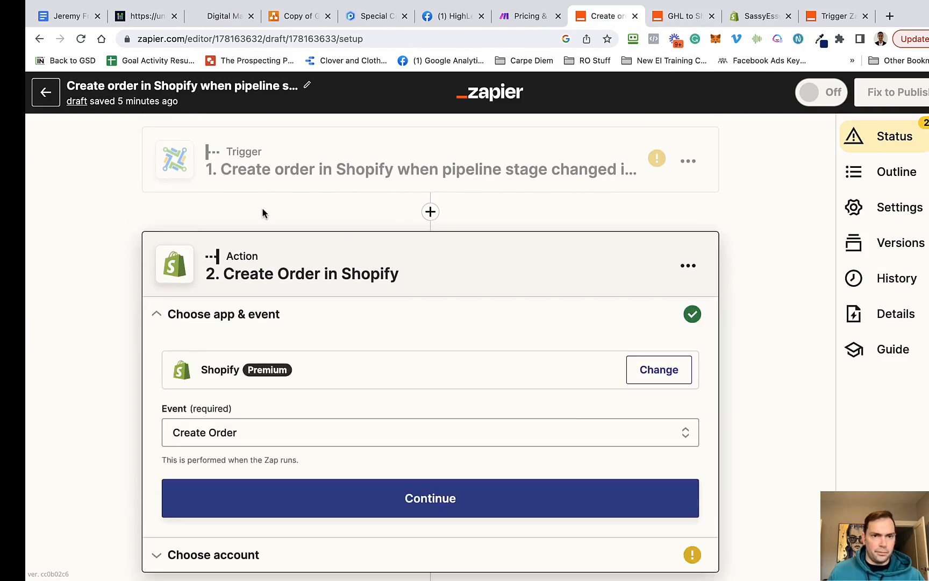
{"action": "left_click", "coordinate": [305, 187]}
{"action": "left_click", "coordinate": [212, 246]}
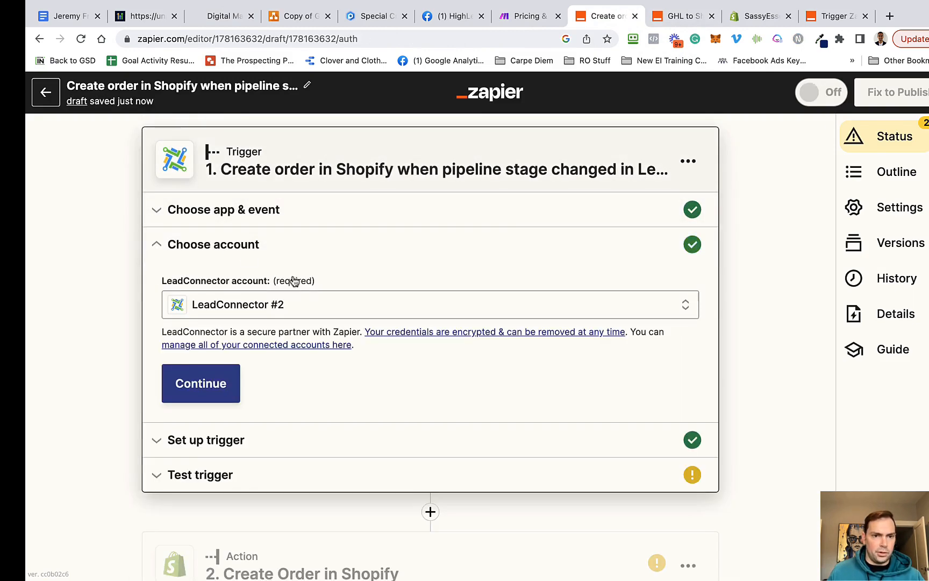
{"action": "left_click", "coordinate": [350, 307]}
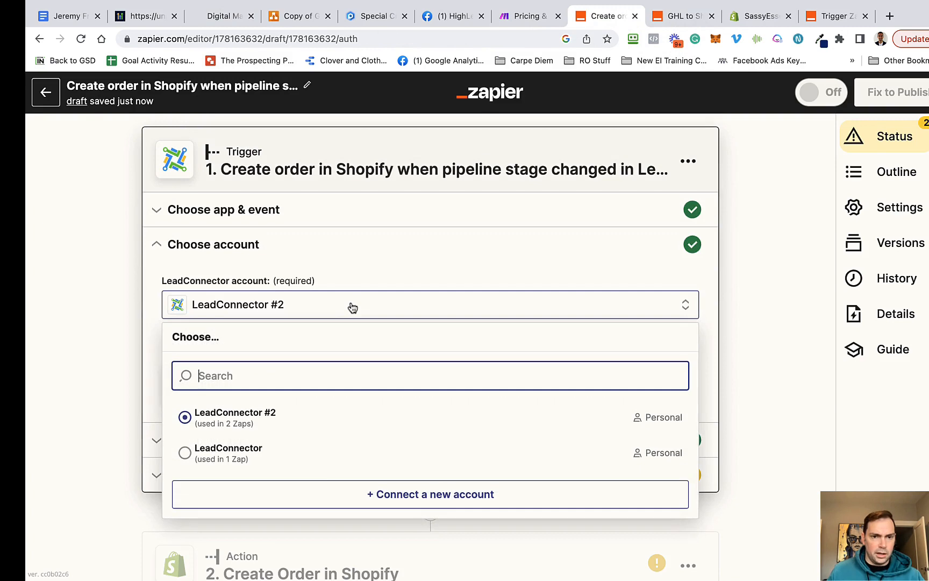
{"action": "left_click", "coordinate": [404, 495]}
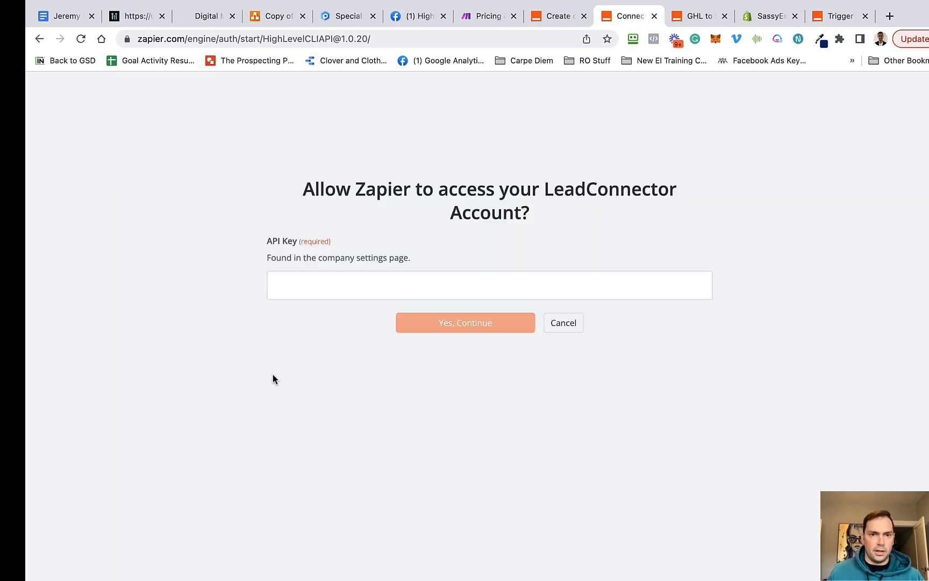
{"action": "left_click", "coordinate": [312, 280]}
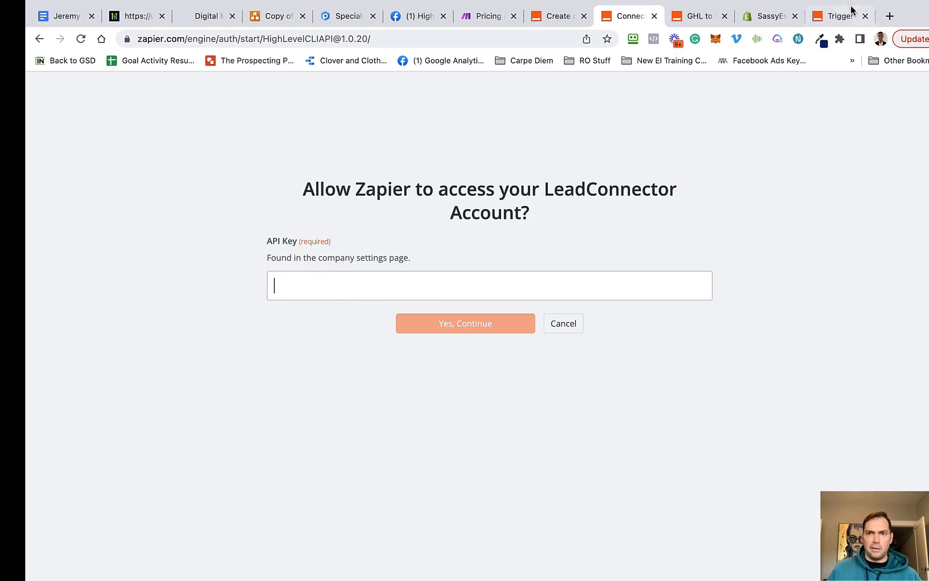
Find the API key field in GoHighLevel's Business Profile again and return to the LeadConnector authorization page
{"action": "left_click", "coordinate": [194, 50]}
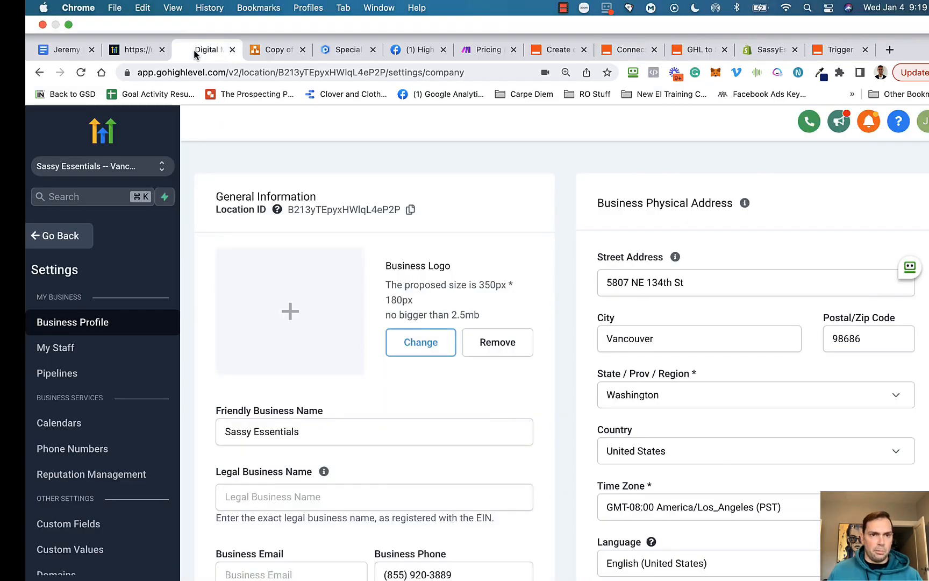
{"action": "scroll", "coordinate": [95, 299], "scroll_direction": "down", "scroll_amount": 1}
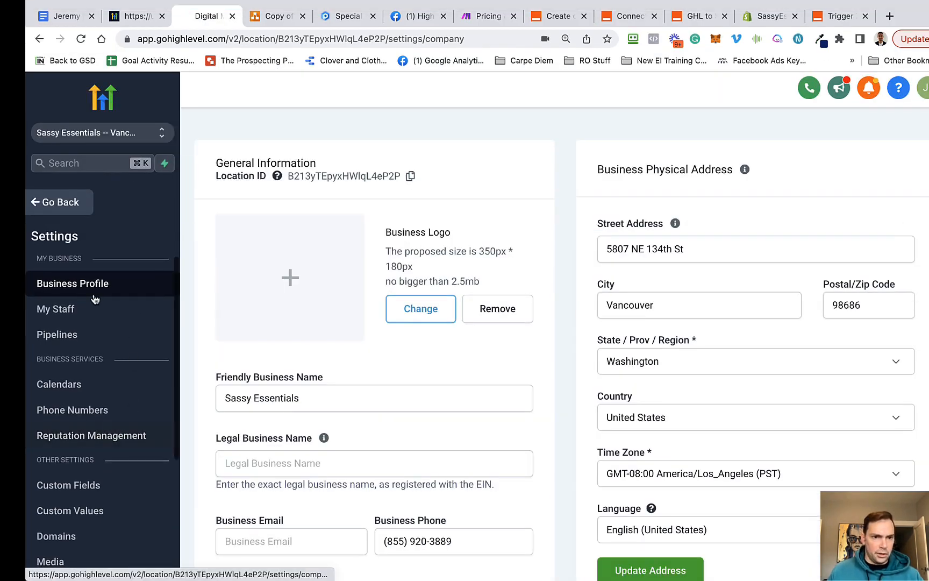
{"action": "scroll", "coordinate": [375, 397], "scroll_direction": "down", "scroll_amount": 5}
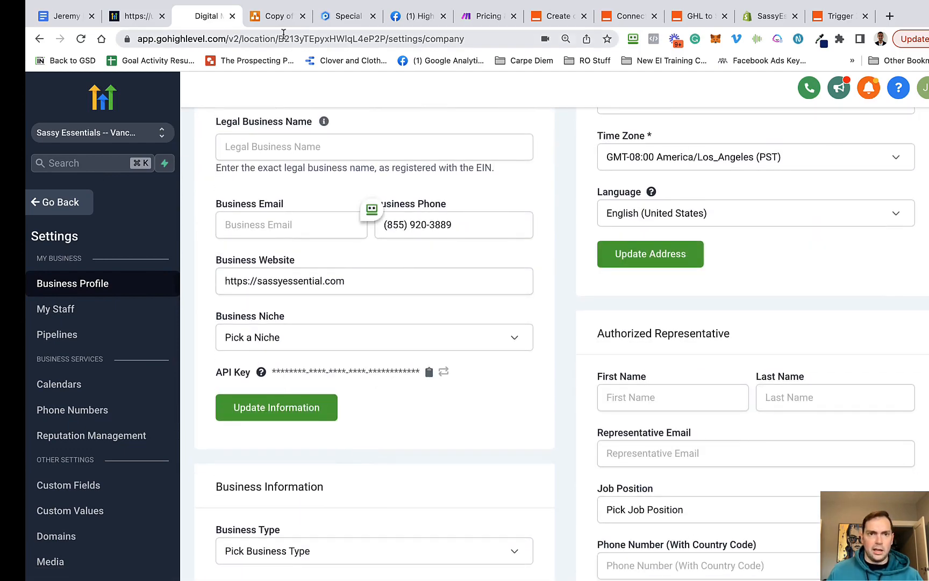
{"action": "left_click", "coordinate": [630, 16]}
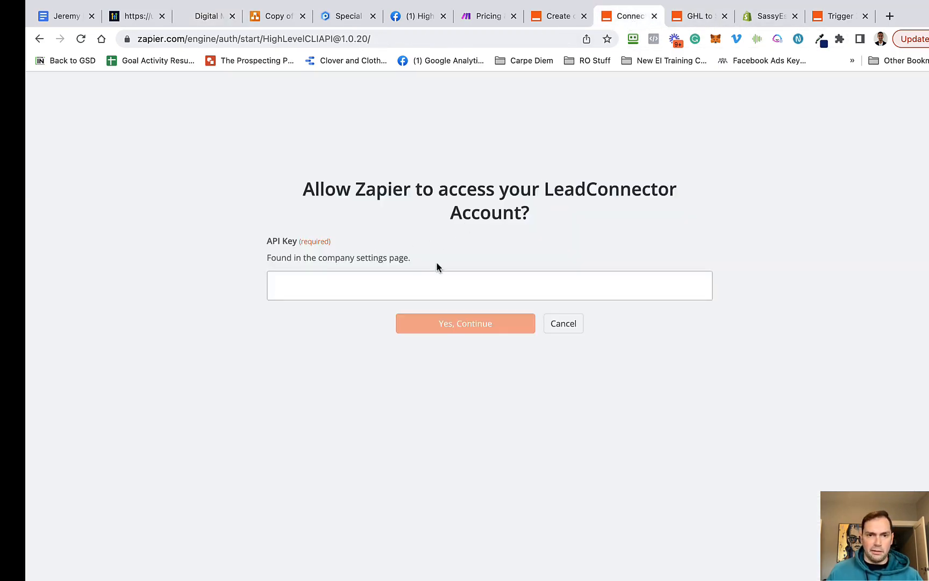
In the GHL to Shopify Zap, keep LeadConnector #2, YOUR PROMOTION Pipeline and the Service(s) Sold stage, and continue to the trigger test
{"action": "left_click", "coordinate": [688, 19]}
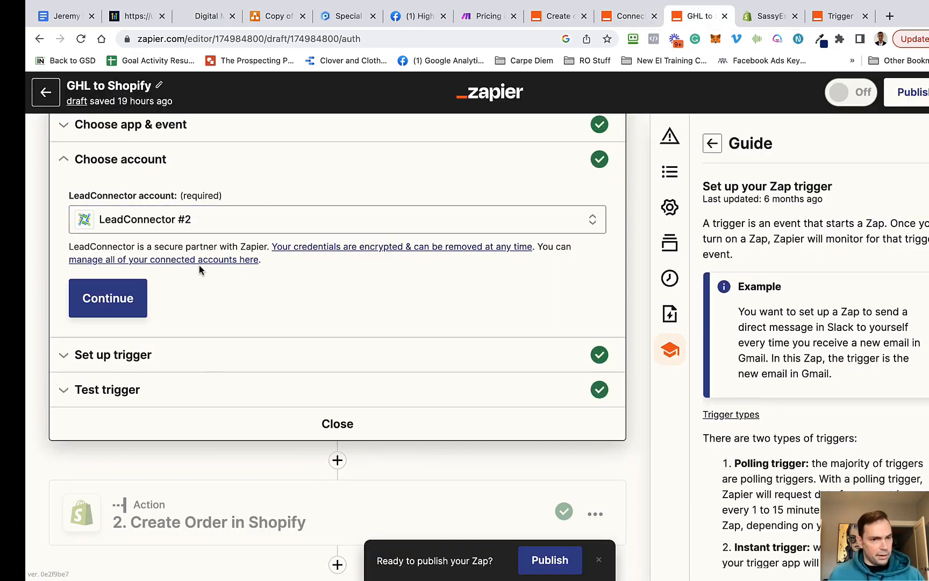
{"action": "left_click", "coordinate": [140, 297]}
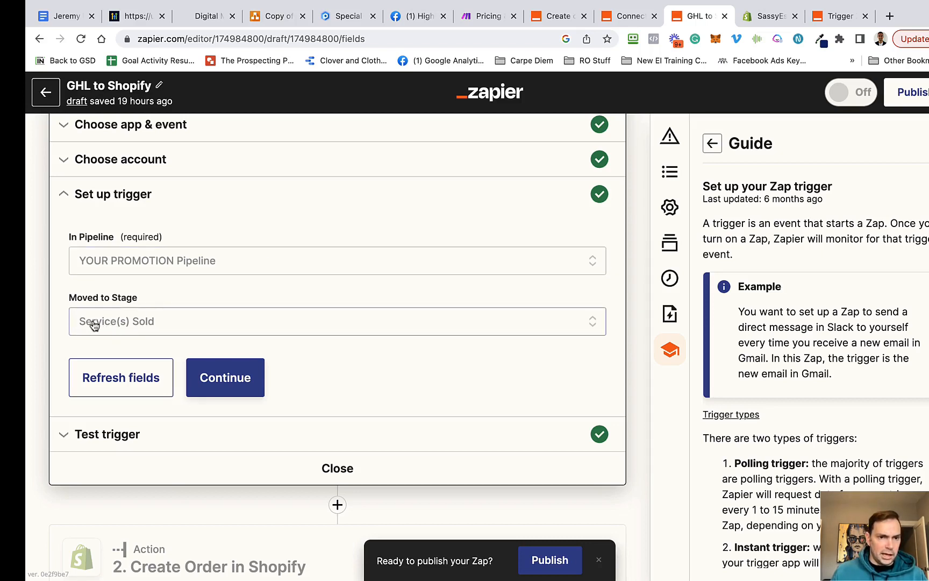
{"action": "left_click", "coordinate": [142, 318]}
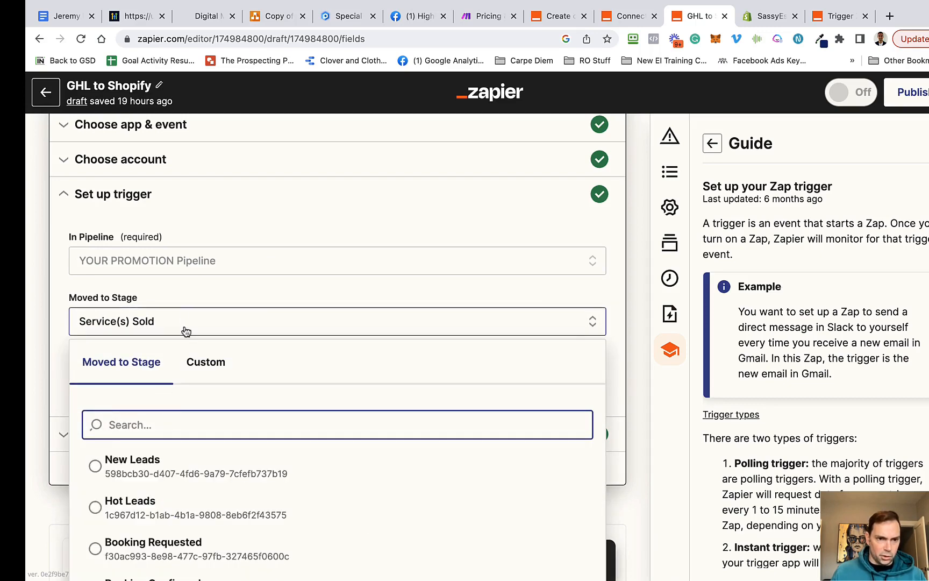
{"action": "scroll", "coordinate": [166, 529], "scroll_direction": "down", "scroll_amount": 2}
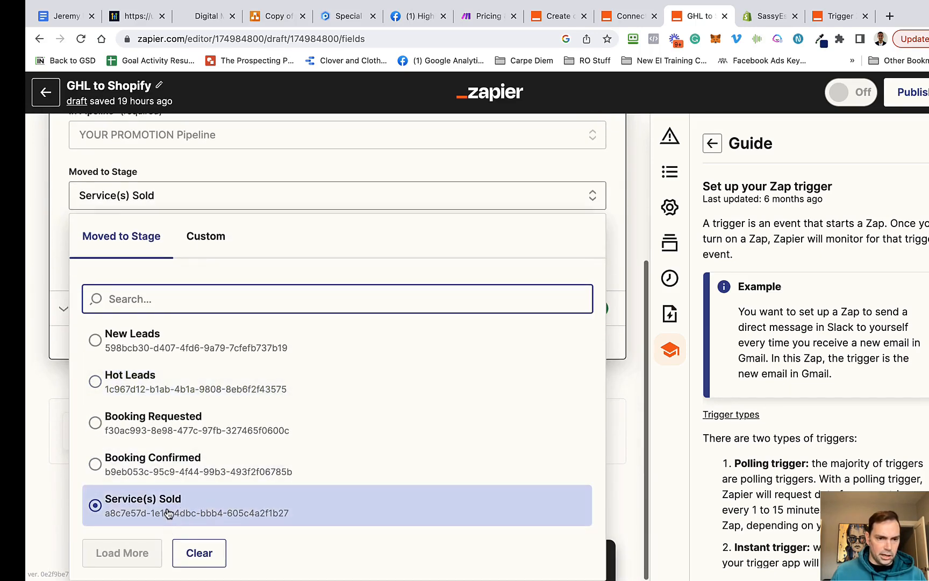
{"action": "left_click", "coordinate": [264, 199]}
{"action": "left_click", "coordinate": [266, 194]}
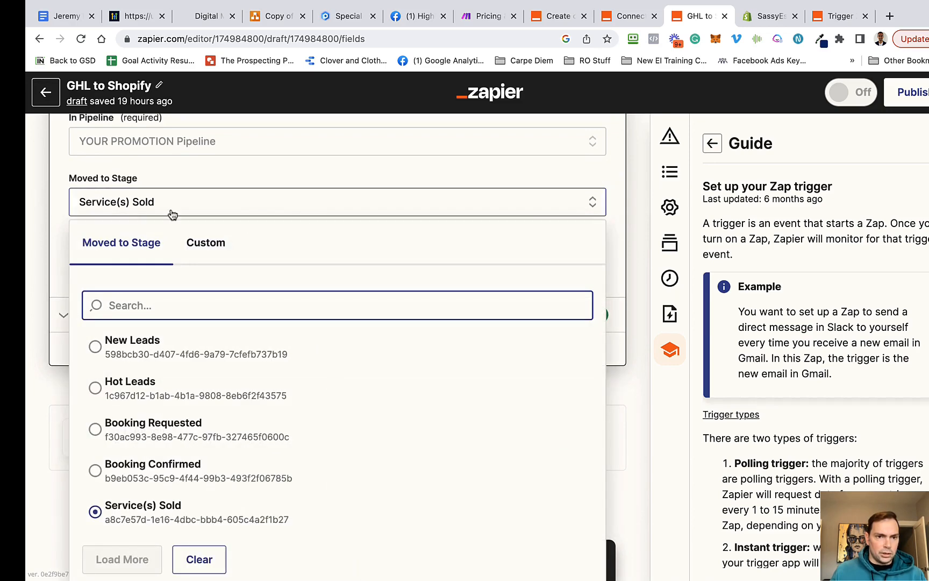
{"action": "left_click", "coordinate": [271, 175]}
{"action": "left_click", "coordinate": [226, 290]}
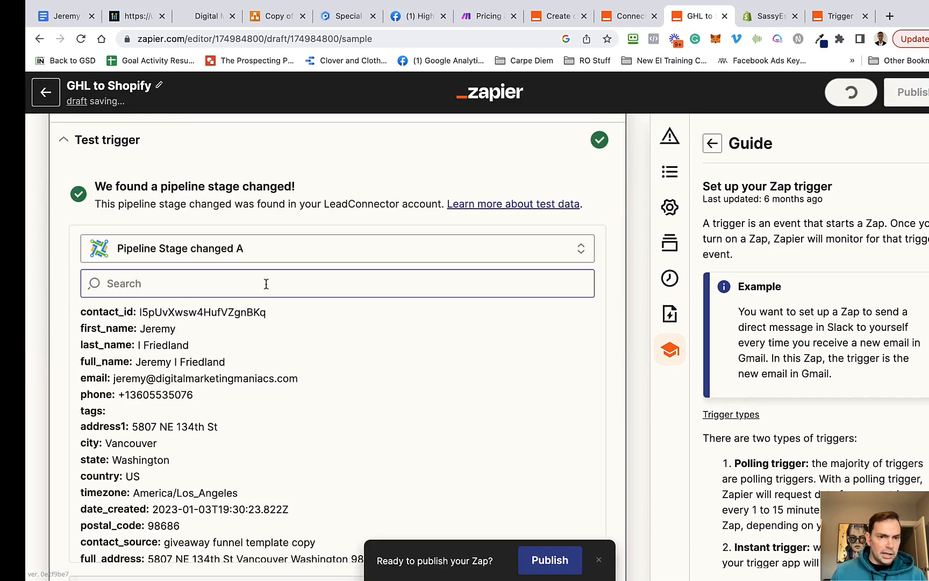
Examine the contact, address, opportunity, pipeline and location fields in the Pipeline Stage changed A test record
{"action": "scroll", "coordinate": [306, 310], "scroll_direction": "down", "scroll_amount": 2}
{"action": "scroll", "coordinate": [306, 311], "scroll_direction": "up", "scroll_amount": 2}
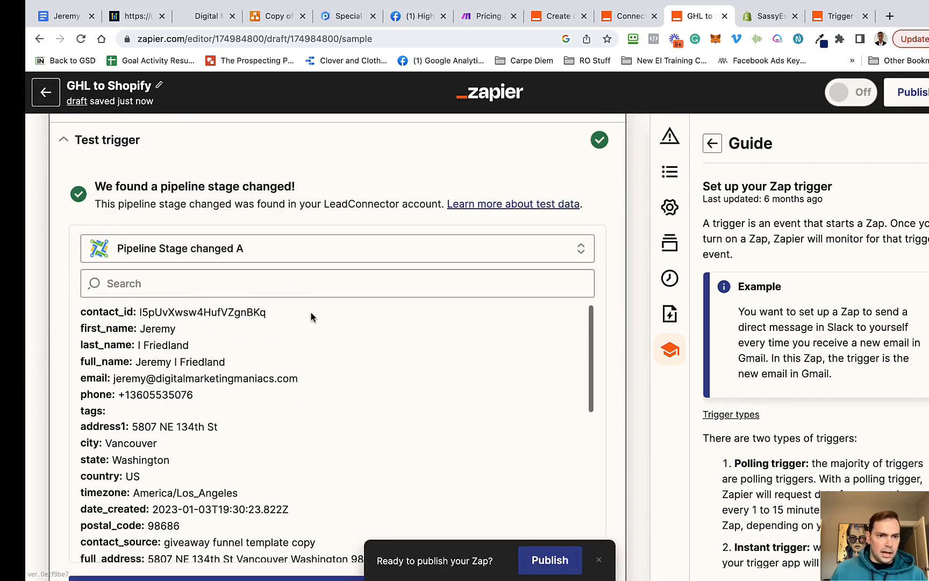
{"action": "scroll", "coordinate": [310, 311], "scroll_direction": "up", "scroll_amount": 3}
{"action": "scroll", "coordinate": [338, 316], "scroll_direction": "down", "scroll_amount": 2}
{"action": "scroll", "coordinate": [293, 318], "scroll_direction": "down", "scroll_amount": 5}
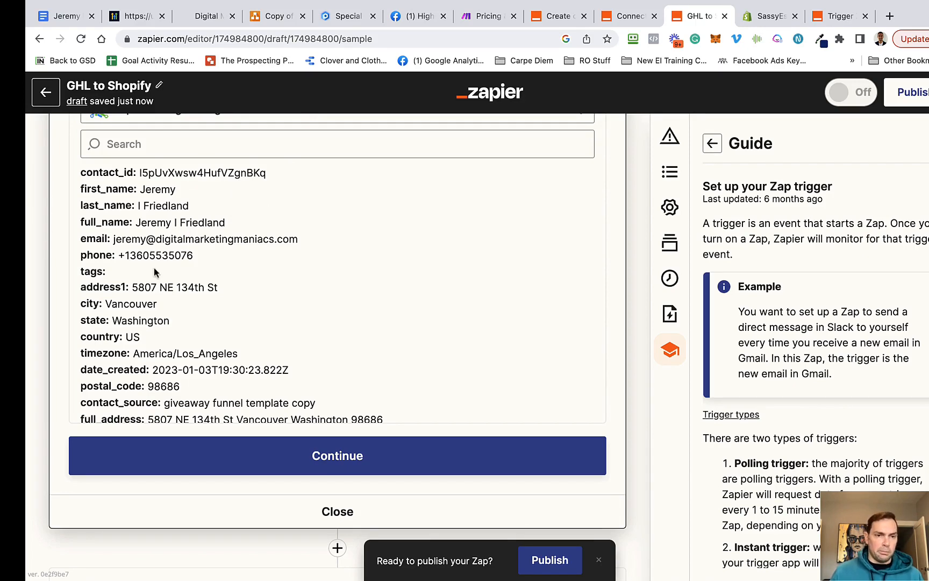
{"action": "scroll", "coordinate": [192, 259], "scroll_direction": "up", "scroll_amount": 2}
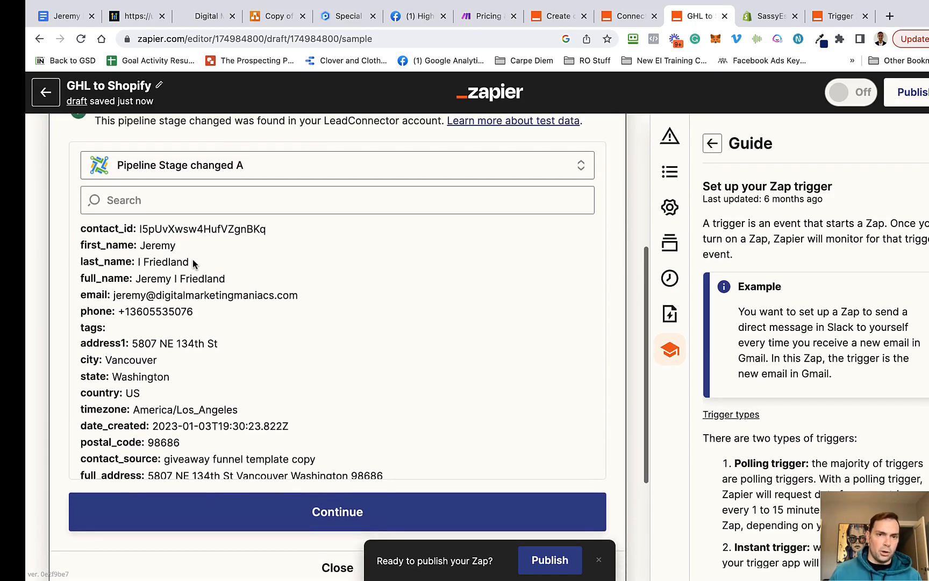
{"action": "scroll", "coordinate": [192, 259], "scroll_direction": "up", "scroll_amount": 3}
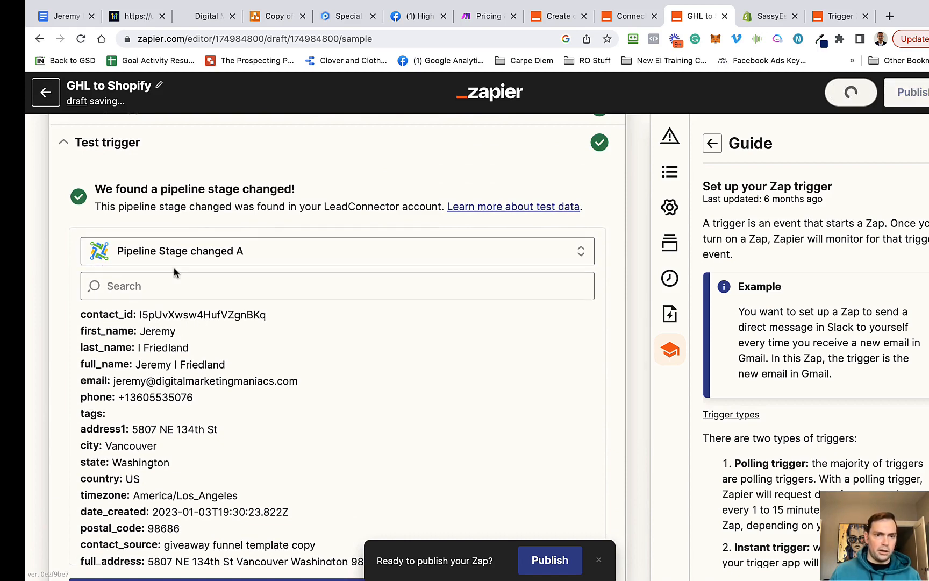
{"action": "scroll", "coordinate": [137, 407], "scroll_direction": "down", "scroll_amount": 5}
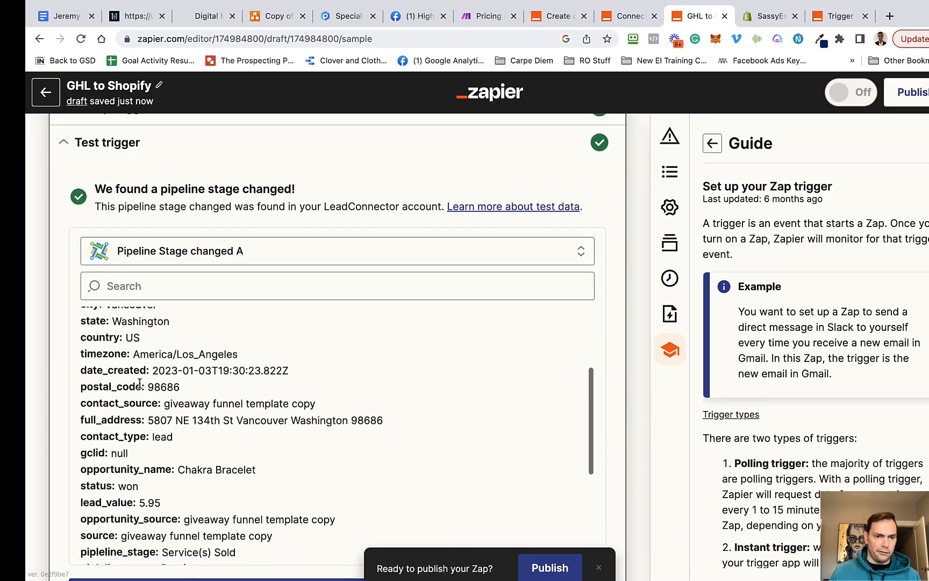
{"action": "scroll", "coordinate": [152, 398], "scroll_direction": "down", "scroll_amount": 6}
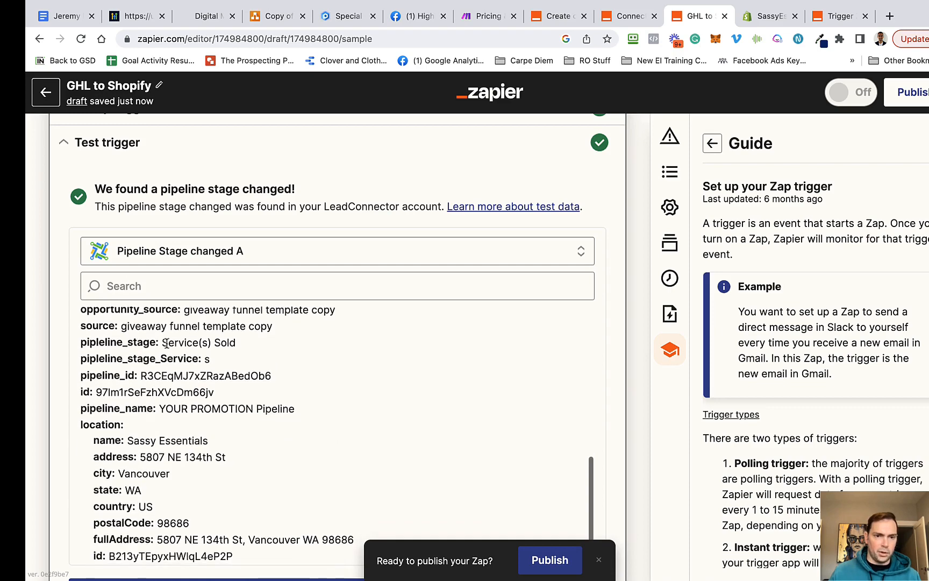
{"action": "scroll", "coordinate": [175, 425], "scroll_direction": "down", "scroll_amount": 3}
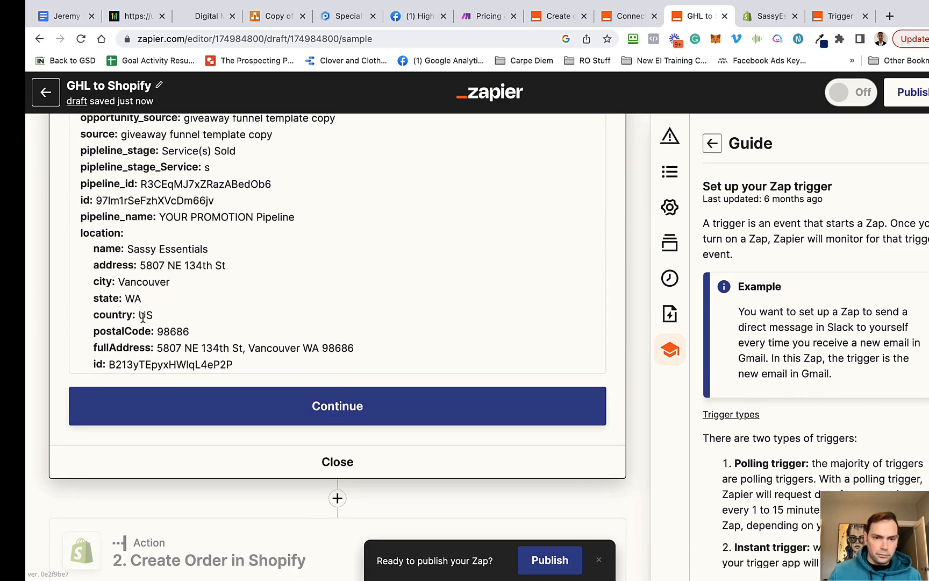
Continue from the trigger test to the Shopify action, keep Create Order as its event, and proceed to the account choice
{"action": "left_click", "coordinate": [235, 407]}
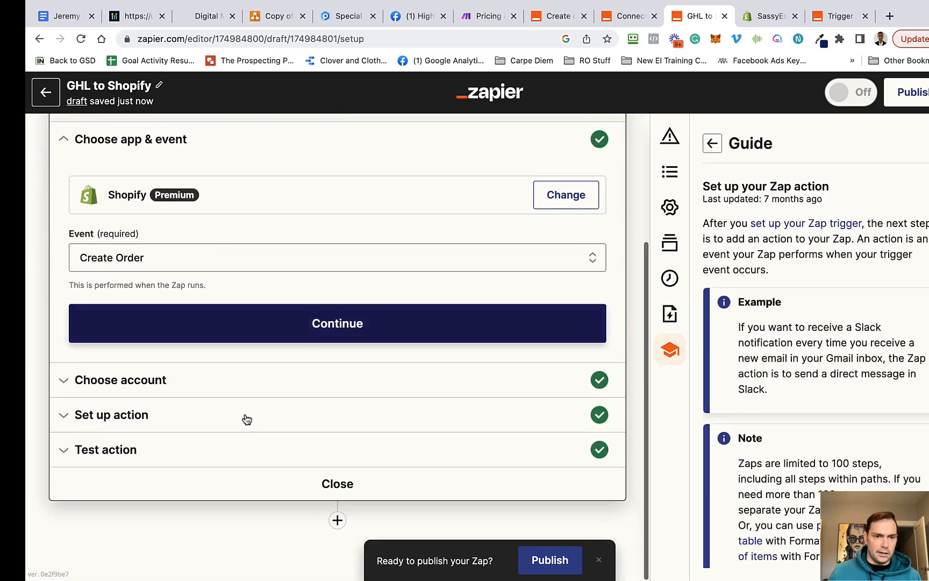
{"action": "scroll", "coordinate": [247, 418], "scroll_direction": "up", "scroll_amount": 5}
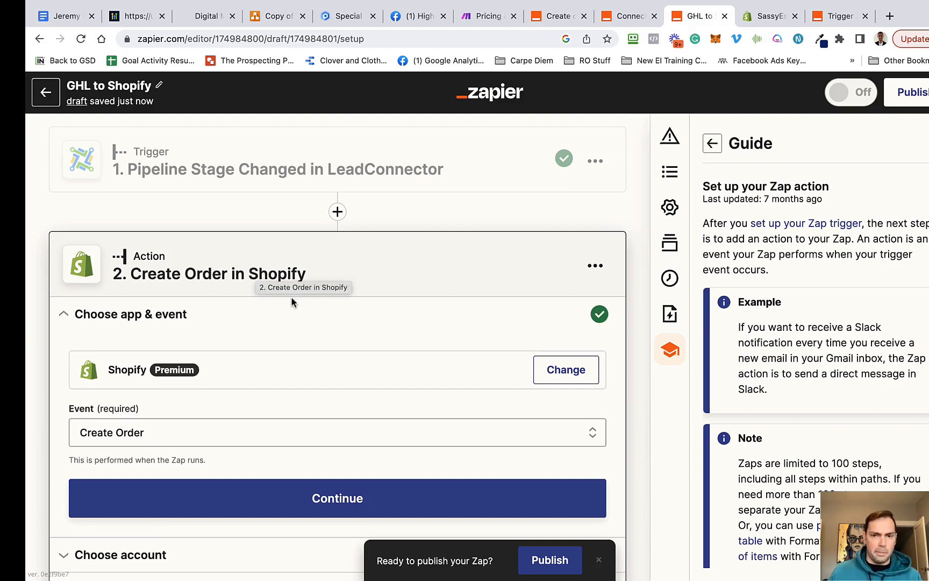
{"action": "scroll", "coordinate": [213, 250], "scroll_direction": "down", "scroll_amount": 2}
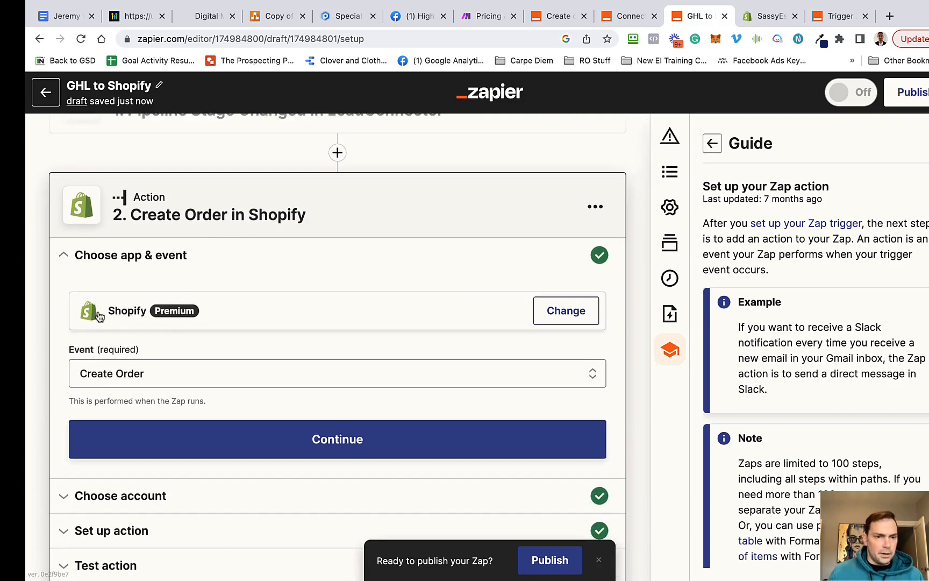
{"action": "scroll", "coordinate": [239, 318], "scroll_direction": "down", "scroll_amount": 3}
{"action": "left_click", "coordinate": [185, 301]}
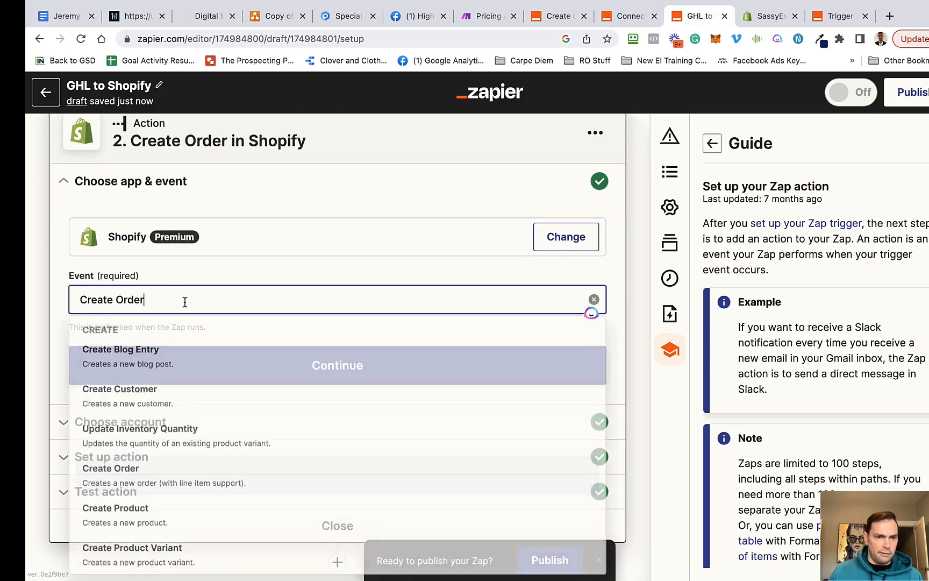
{"action": "left_click", "coordinate": [139, 479]}
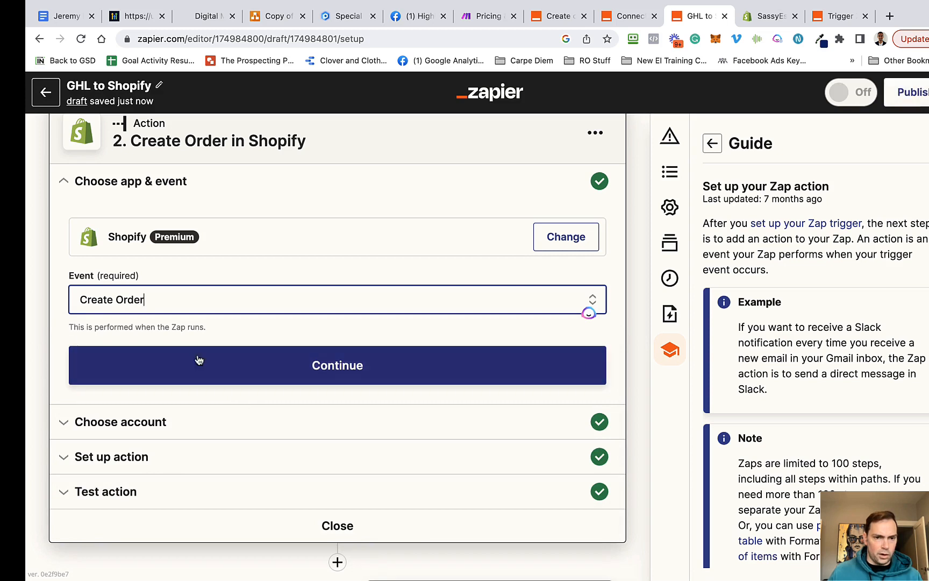
{"action": "left_click", "coordinate": [207, 360]}
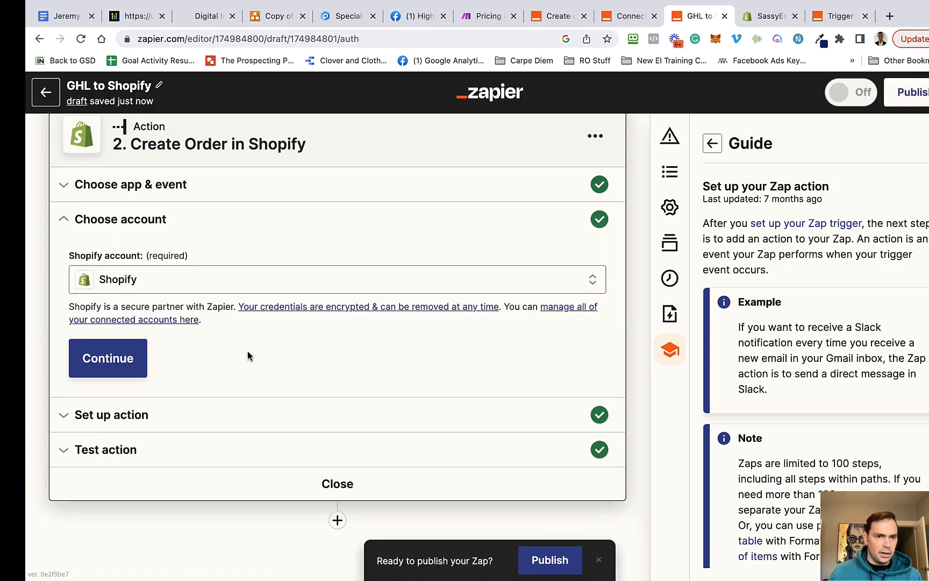
Keep the connected Shopify account for the Create Order action and continue to its order fields
{"action": "left_click", "coordinate": [203, 276]}
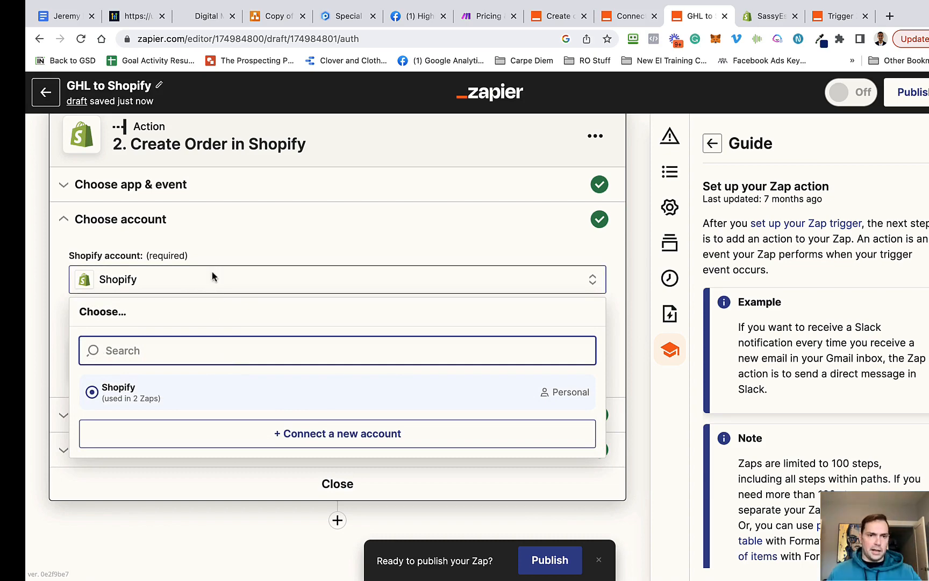
{"action": "left_click", "coordinate": [224, 243]}
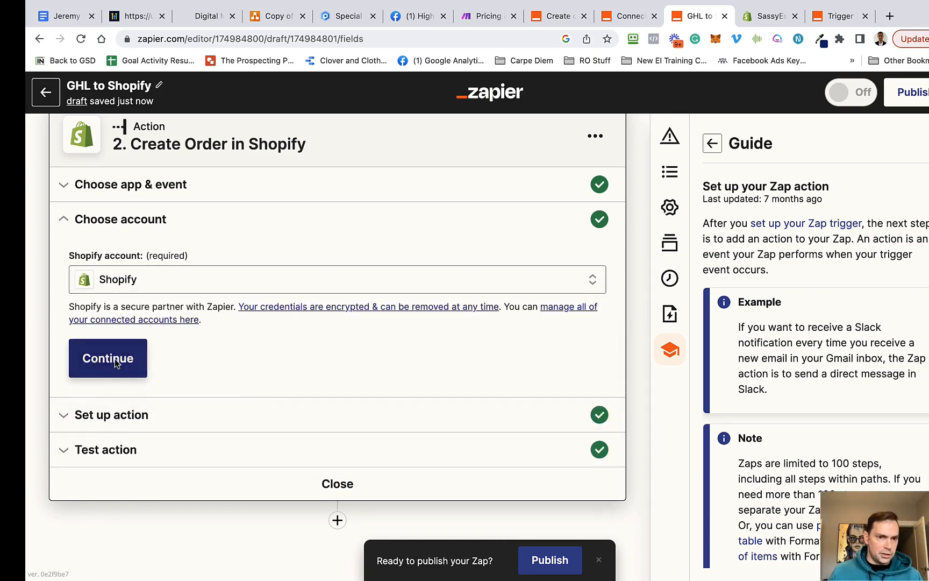
{"action": "left_click", "coordinate": [108, 358]}
{"action": "scroll", "coordinate": [284, 359], "scroll_direction": "down", "scroll_amount": 5}
{"action": "scroll", "coordinate": [301, 261], "scroll_direction": "up", "scroll_amount": 5}
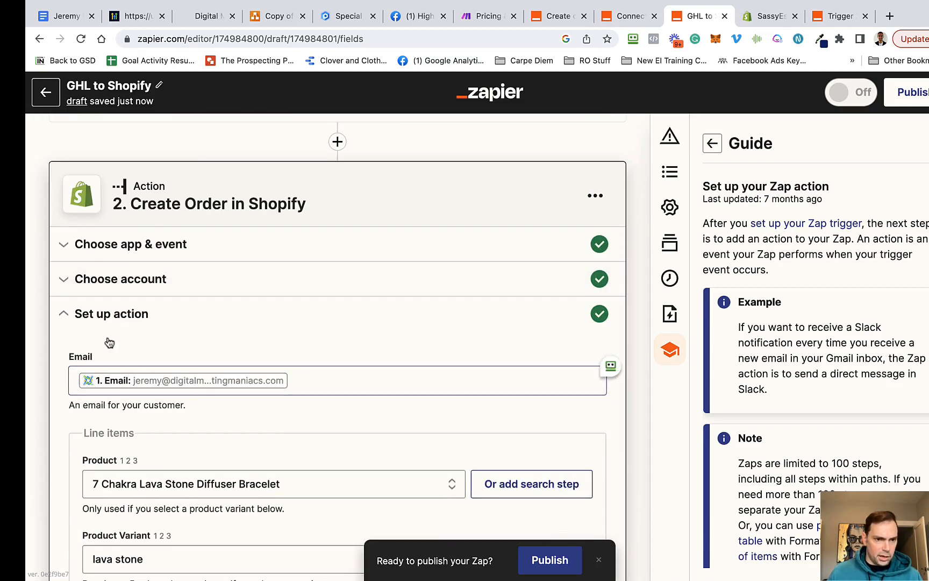
Examine the LeadConnector trigger data available for the order's Email field
{"action": "left_click", "coordinate": [323, 379]}
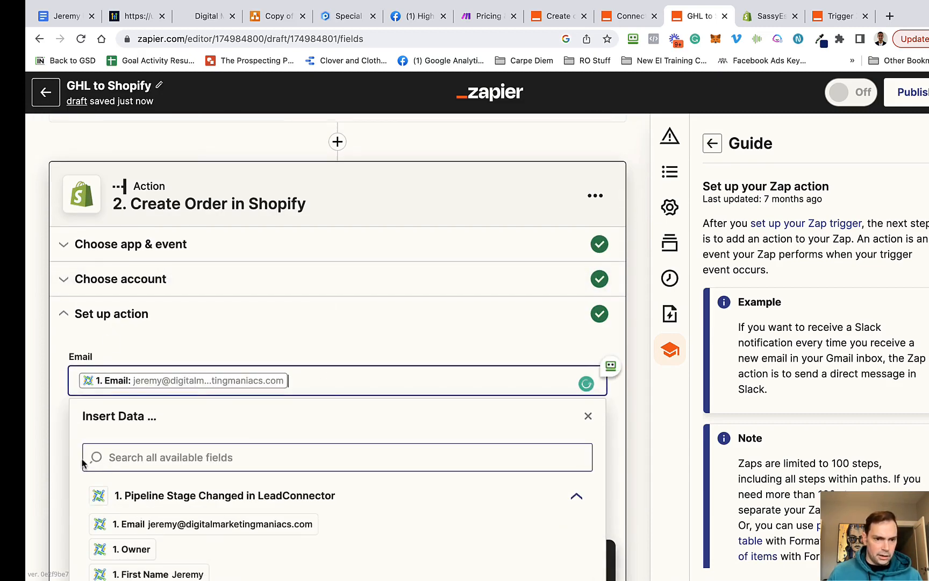
{"action": "scroll", "coordinate": [244, 446], "scroll_direction": "down", "scroll_amount": 3}
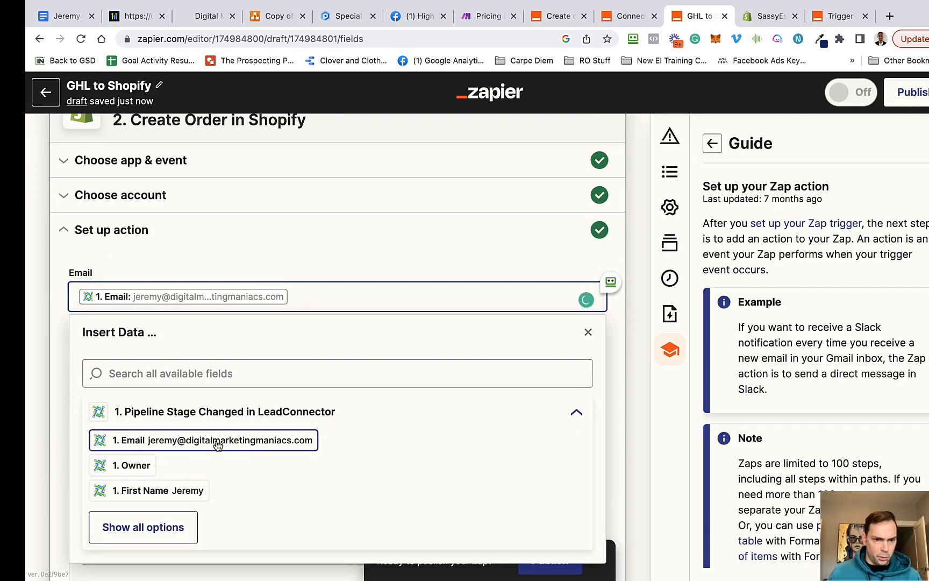
{"action": "left_click", "coordinate": [337, 235]}
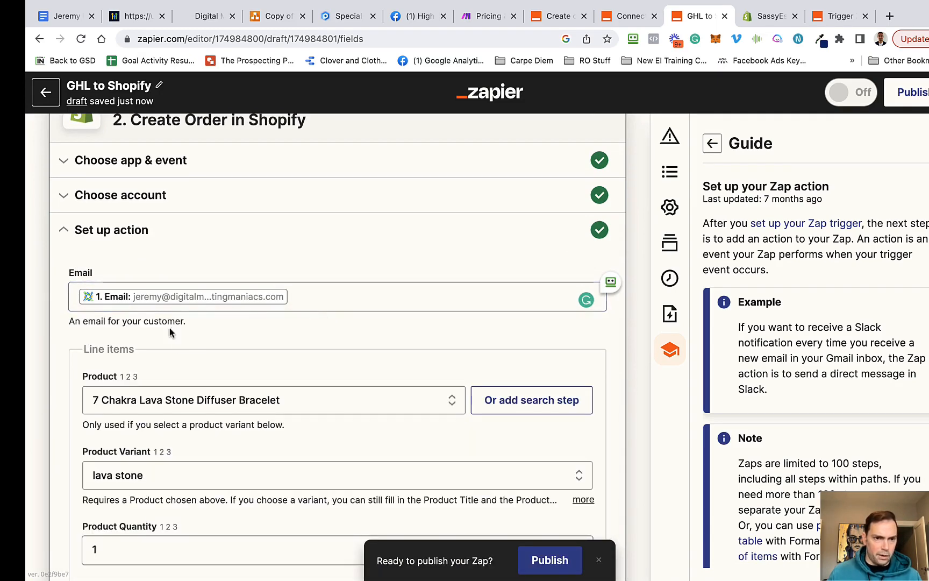
Examine the Product and Product Variant choices in the order's line items
{"action": "scroll", "coordinate": [170, 325], "scroll_direction": "down", "scroll_amount": 5}
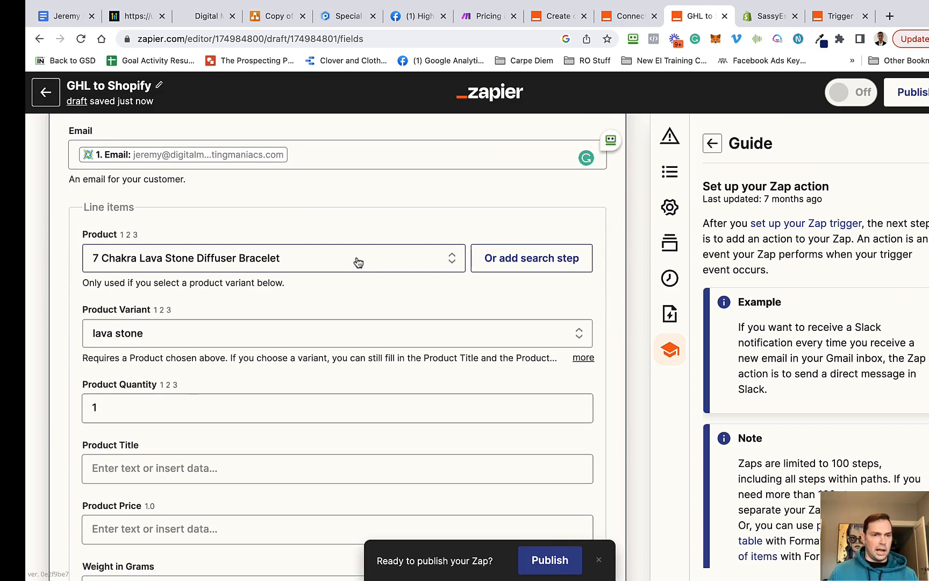
{"action": "left_click", "coordinate": [358, 262]}
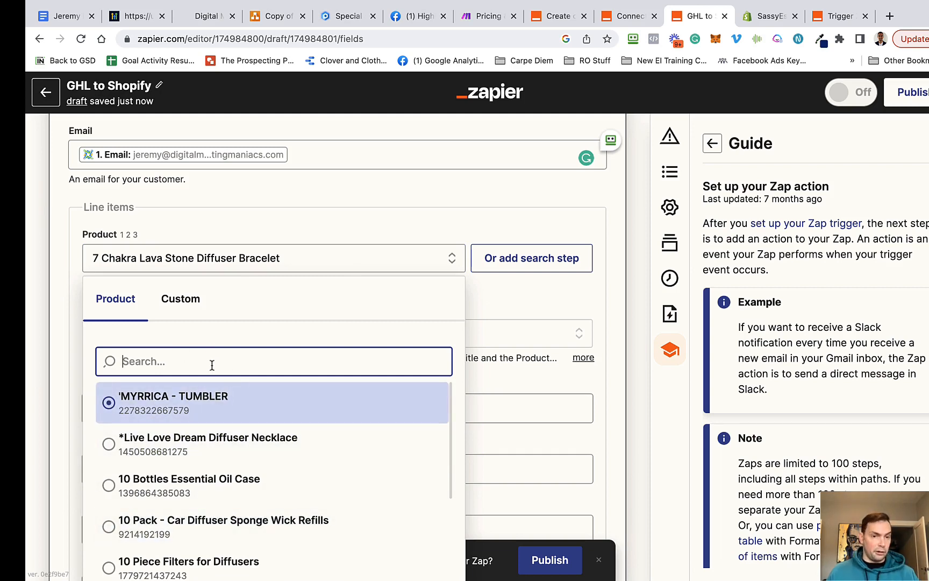
{"action": "left_click", "coordinate": [503, 295]}
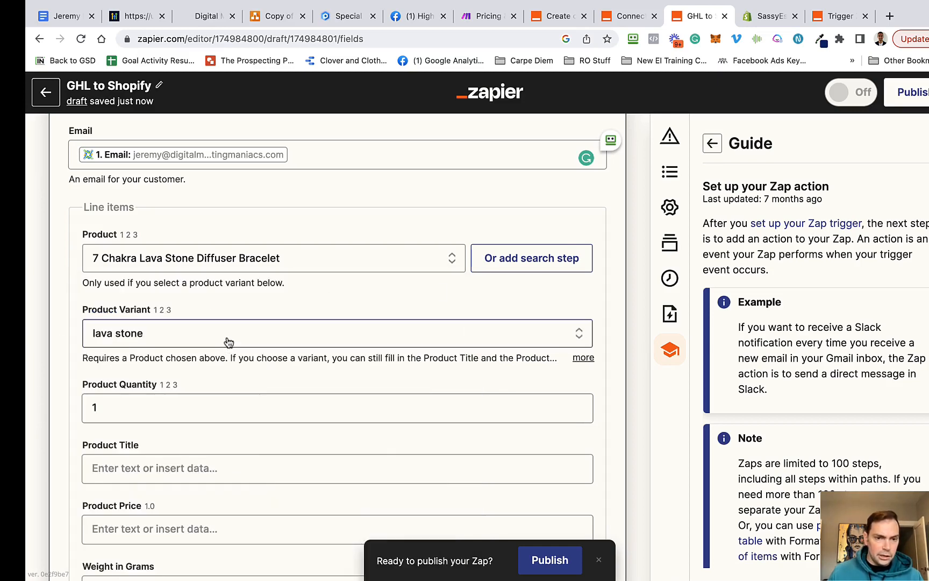
{"action": "left_click", "coordinate": [228, 342]}
{"action": "left_click", "coordinate": [318, 299]}
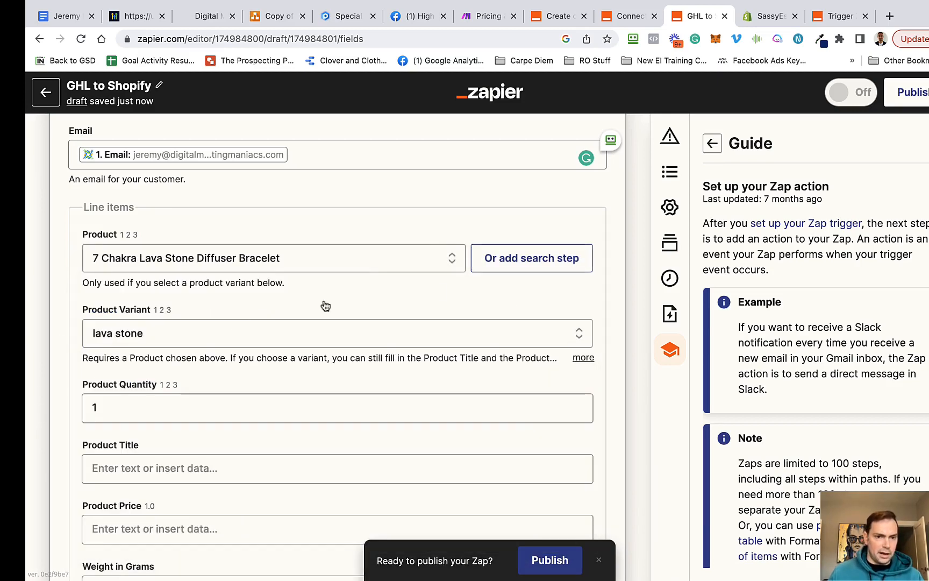
Examine the LeadConnector trigger data that can be inserted into the line item's Product Quantity field
{"action": "left_click", "coordinate": [180, 410]}
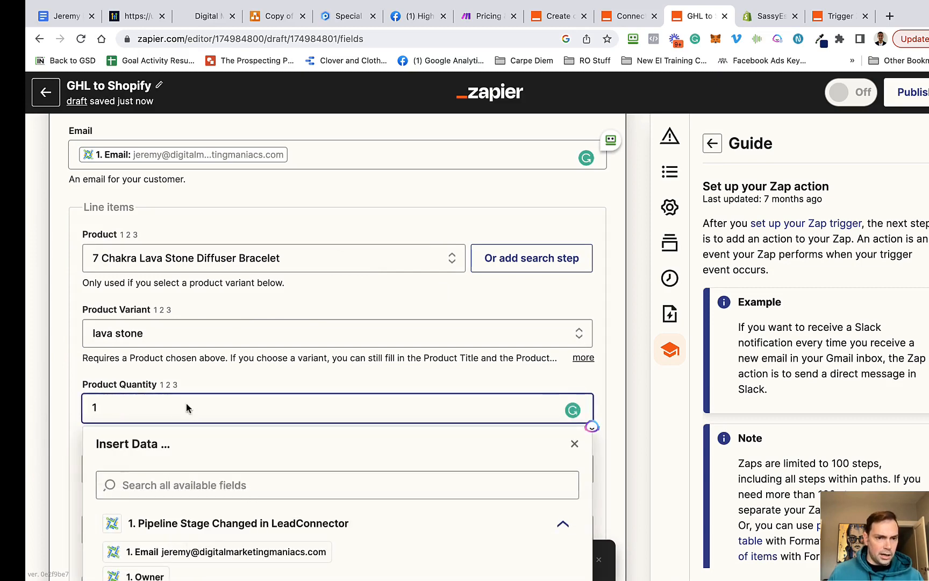
{"action": "left_click", "coordinate": [271, 373]}
{"action": "left_click", "coordinate": [174, 410]}
{"action": "scroll", "coordinate": [198, 538], "scroll_direction": "down", "scroll_amount": 1}
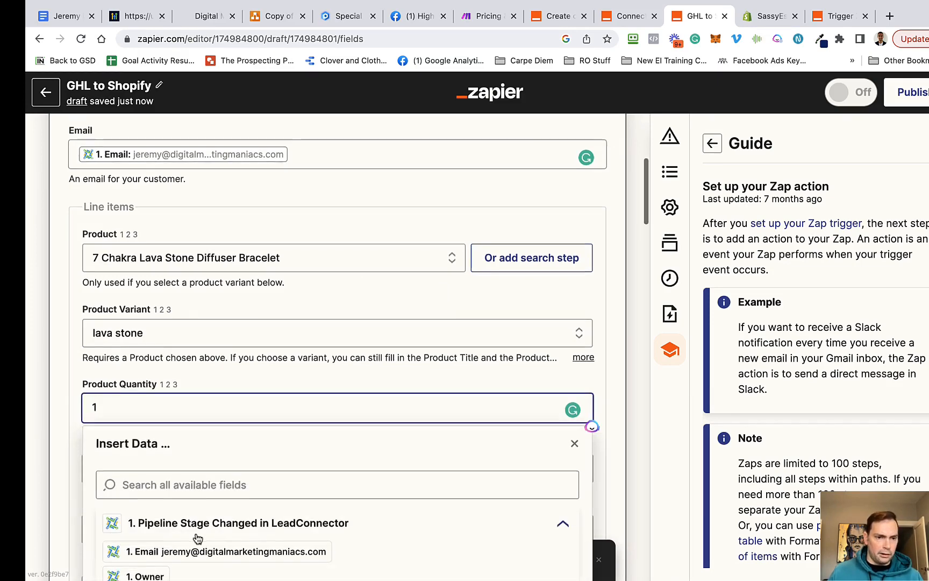
{"action": "scroll", "coordinate": [198, 538], "scroll_direction": "down", "scroll_amount": 3}
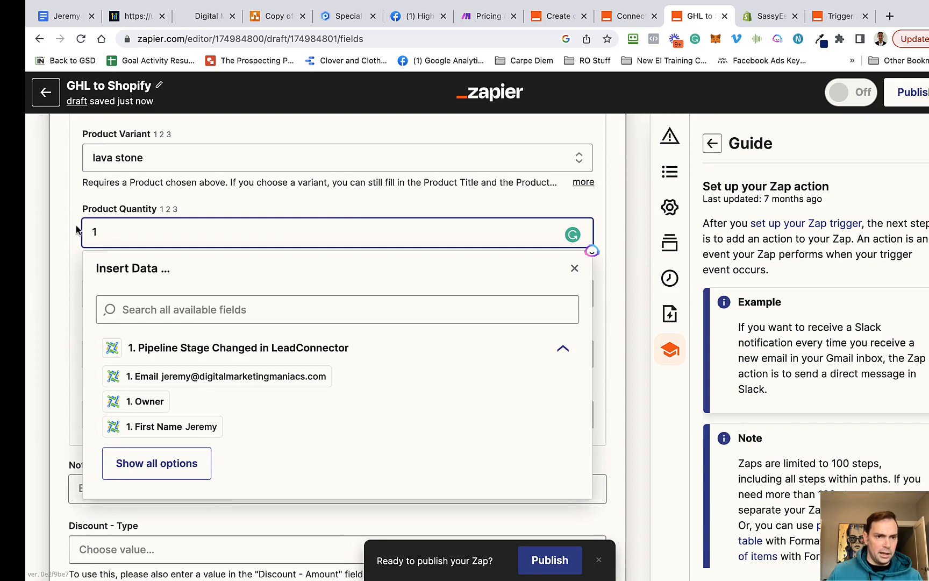
{"action": "left_click", "coordinate": [77, 230]}
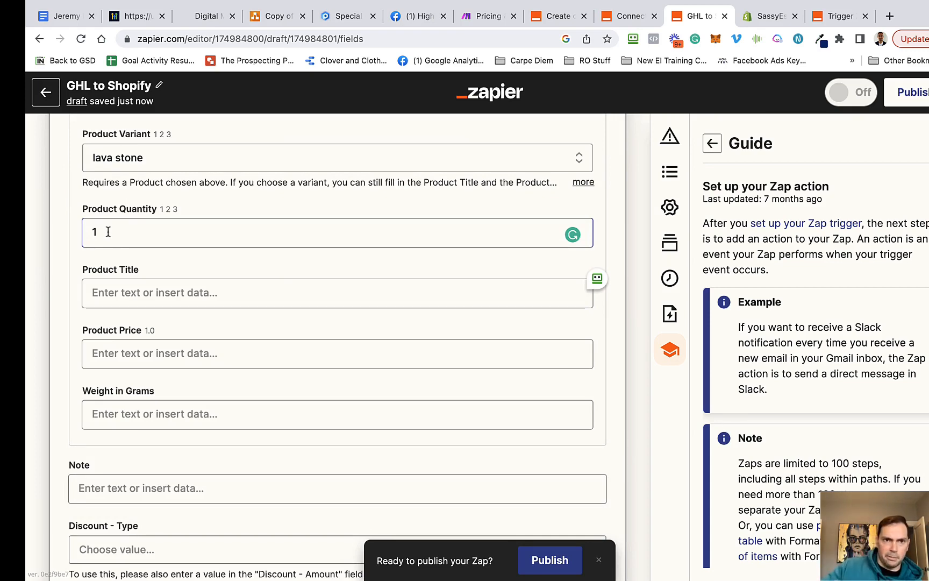
{"action": "left_click", "coordinate": [194, 16]}
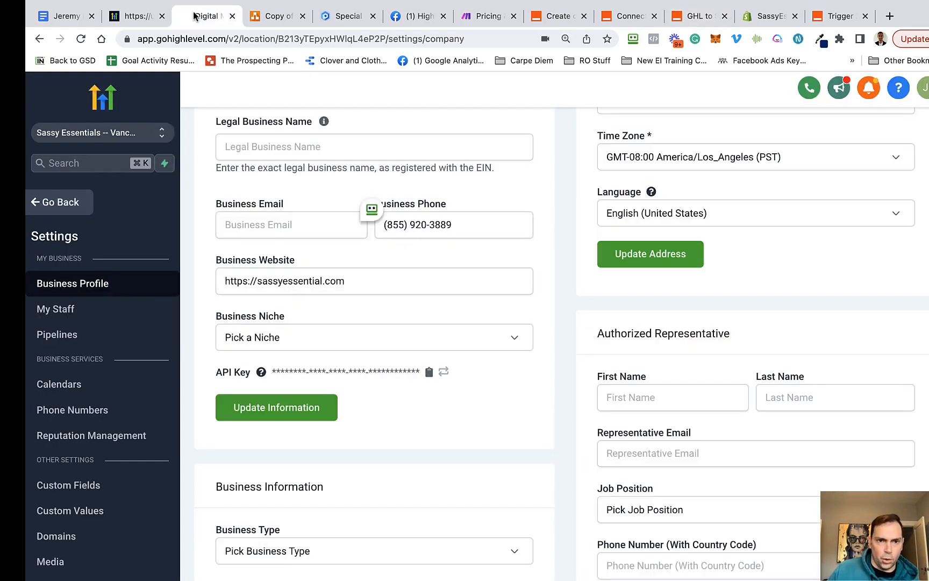
{"action": "left_click", "coordinate": [638, 19]}
{"action": "left_click", "coordinate": [688, 17]}
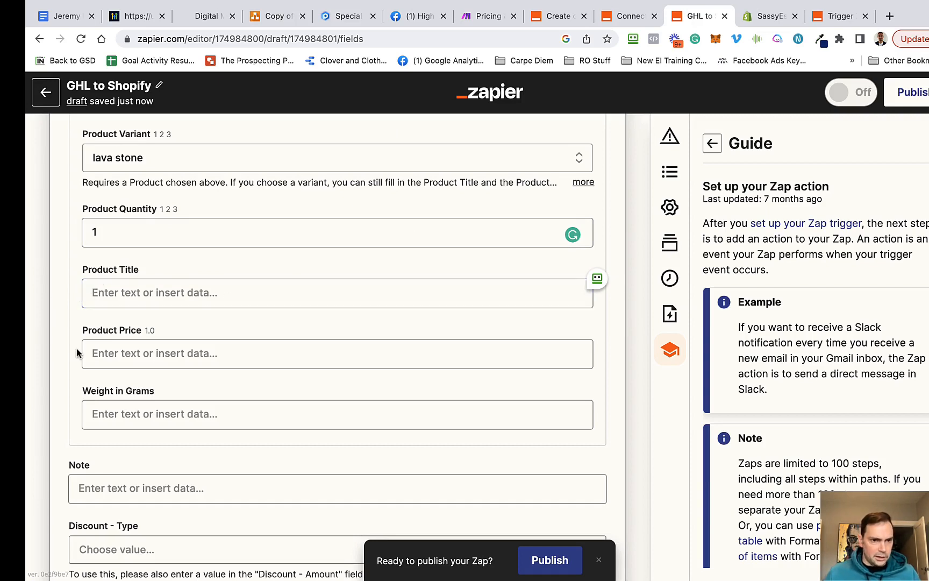
Check the bracelet's price in the existing Shopify order, then set the line item's Product Price to 5.95 in the Zap
{"action": "left_click", "coordinate": [125, 352]}
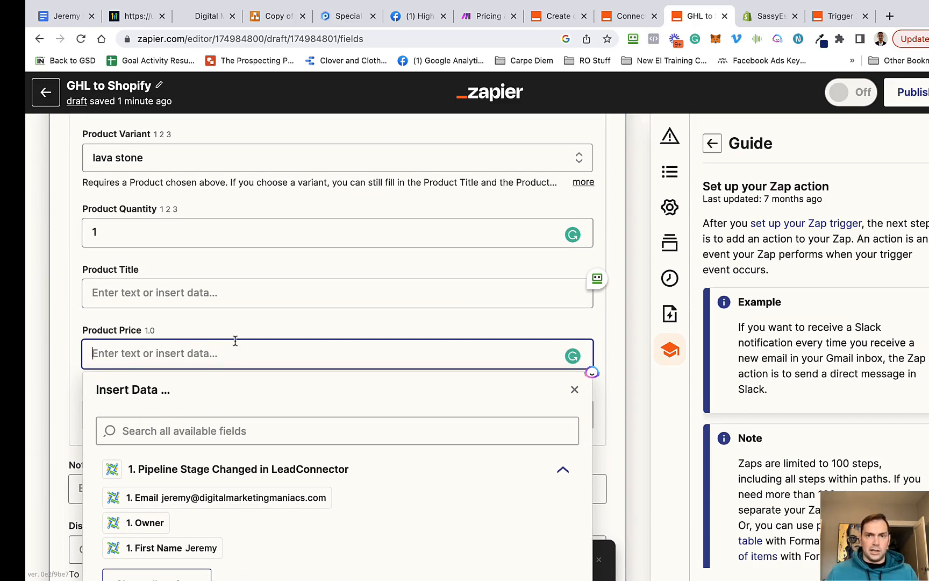
{"action": "left_click", "coordinate": [766, 20]}
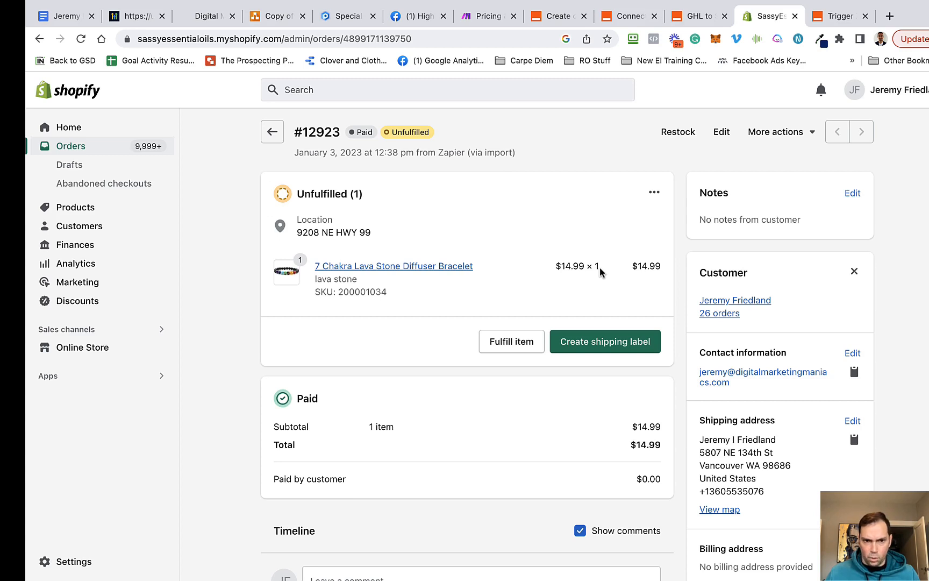
{"action": "left_click", "coordinate": [700, 8]}
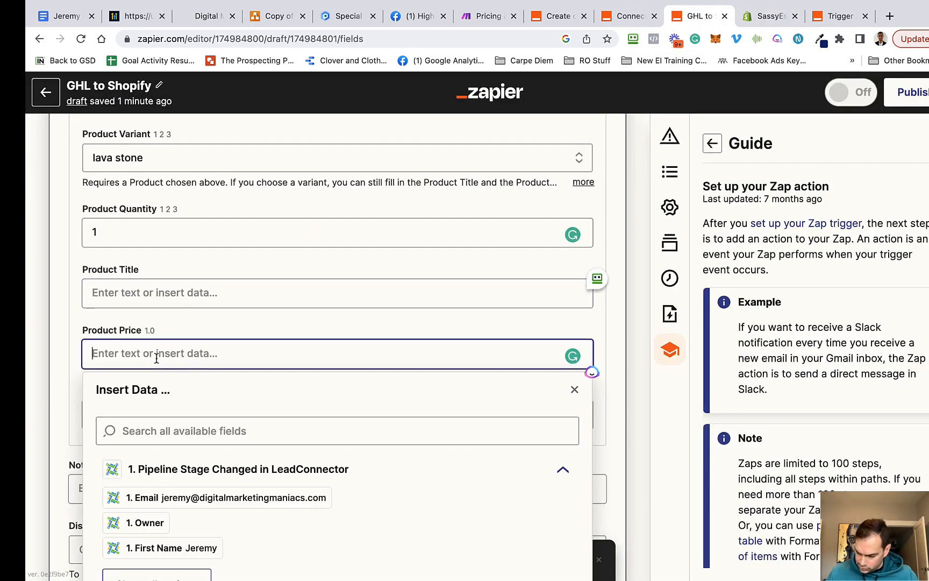
{"action": "type", "text": "5.95"}
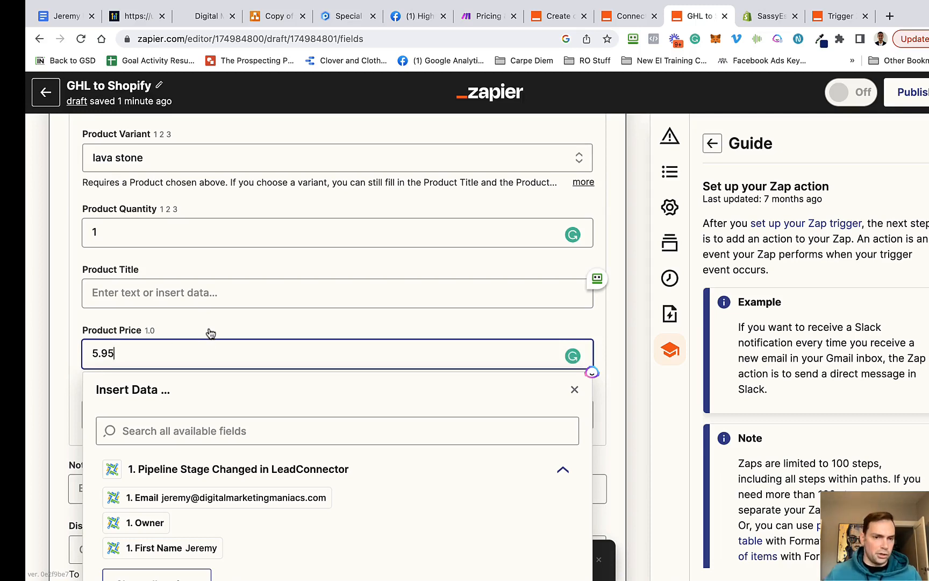
{"action": "left_click", "coordinate": [58, 396]}
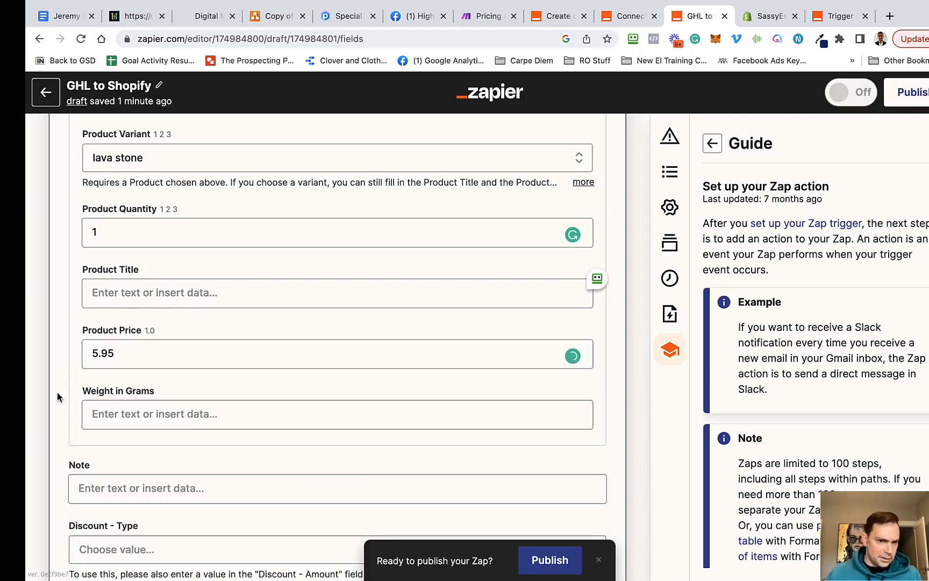
Review the remaining order fields from Note and discounts through receipts, inventory behaviour, statuses and shipping name, including the Send Receipt options
{"action": "scroll", "coordinate": [58, 394], "scroll_direction": "down", "scroll_amount": 5}
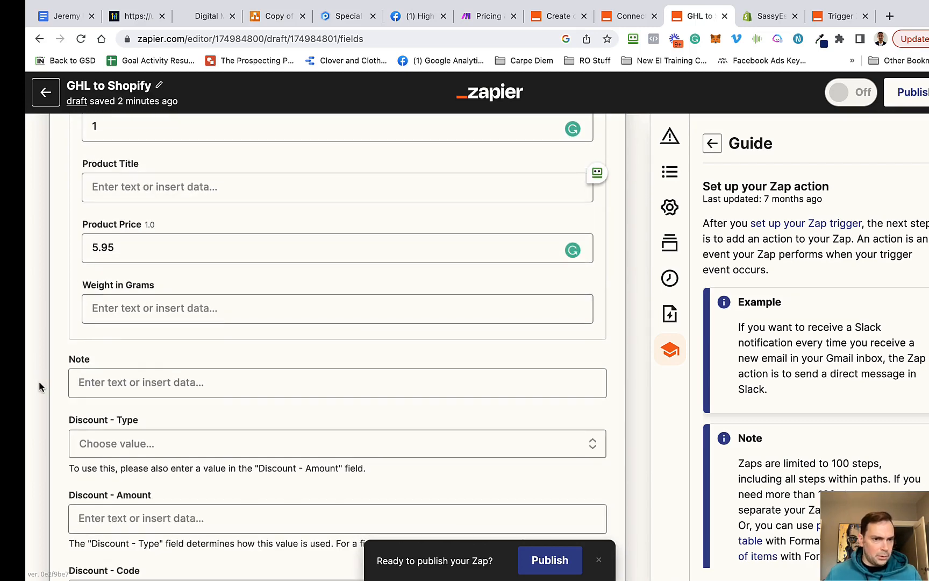
{"action": "scroll", "coordinate": [40, 371], "scroll_direction": "down", "scroll_amount": 4}
{"action": "scroll", "coordinate": [44, 382], "scroll_direction": "down", "scroll_amount": 2}
{"action": "scroll", "coordinate": [59, 328], "scroll_direction": "down", "scroll_amount": 2}
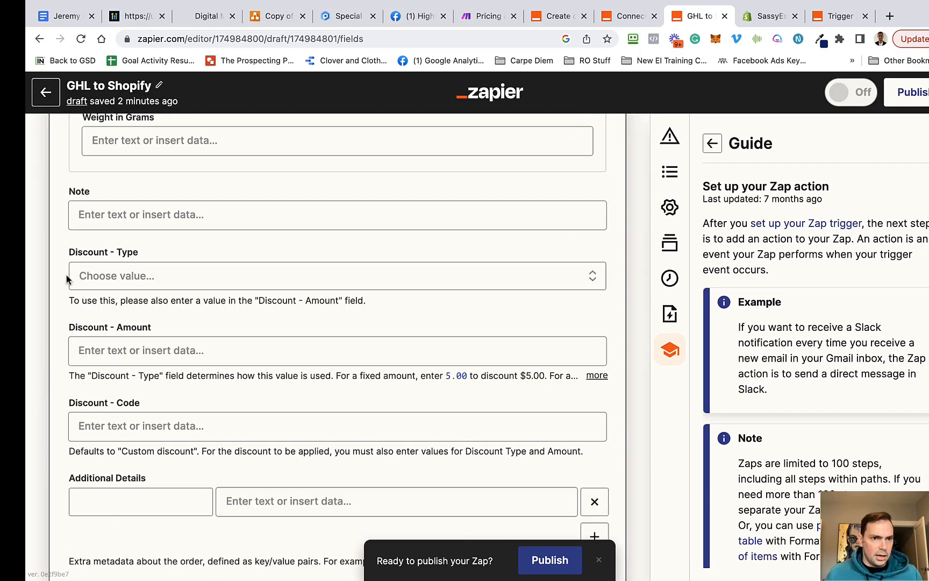
{"action": "scroll", "coordinate": [74, 292], "scroll_direction": "down", "scroll_amount": 3}
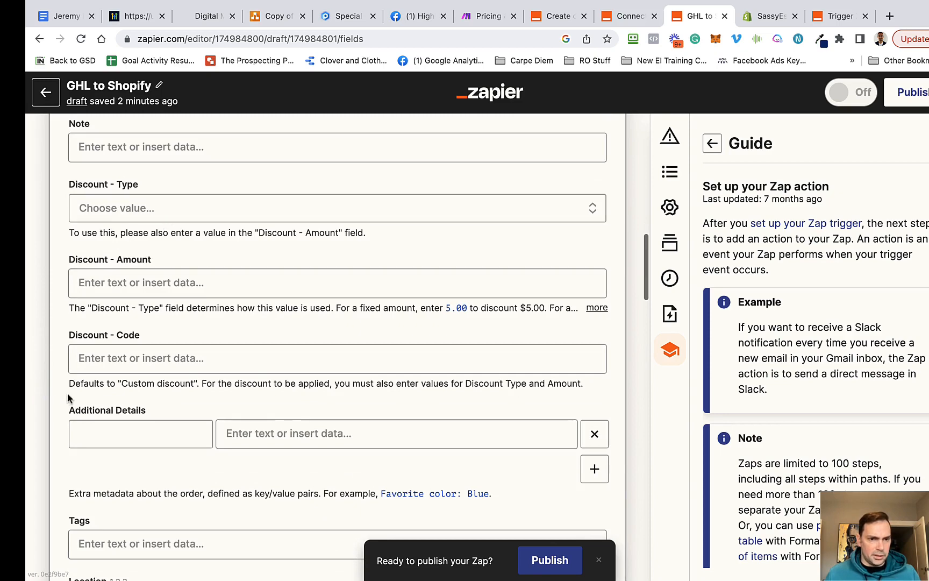
{"action": "scroll", "coordinate": [68, 393], "scroll_direction": "down", "scroll_amount": 4}
{"action": "scroll", "coordinate": [40, 415], "scroll_direction": "down", "scroll_amount": 8}
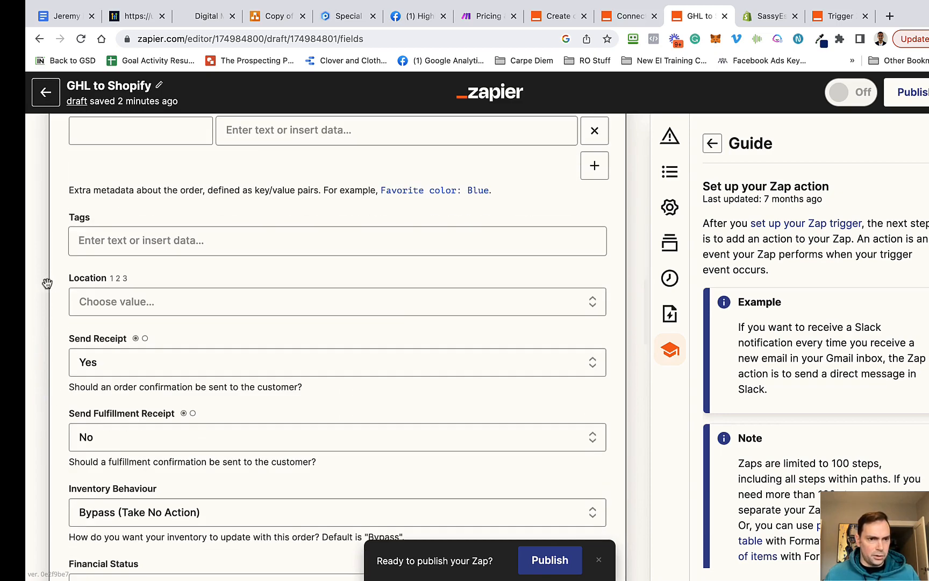
{"action": "scroll", "coordinate": [81, 377], "scroll_direction": "down", "scroll_amount": 4}
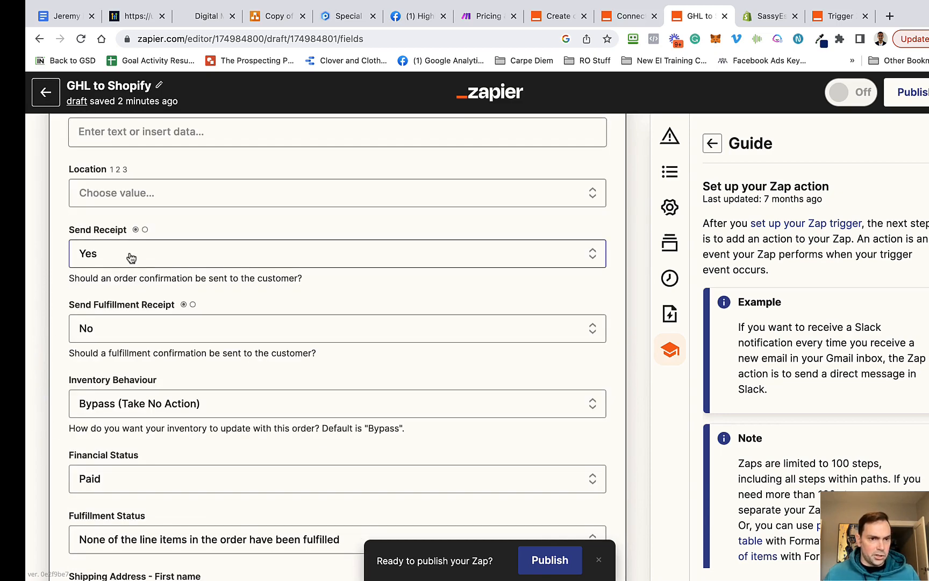
{"action": "left_click", "coordinate": [187, 262]}
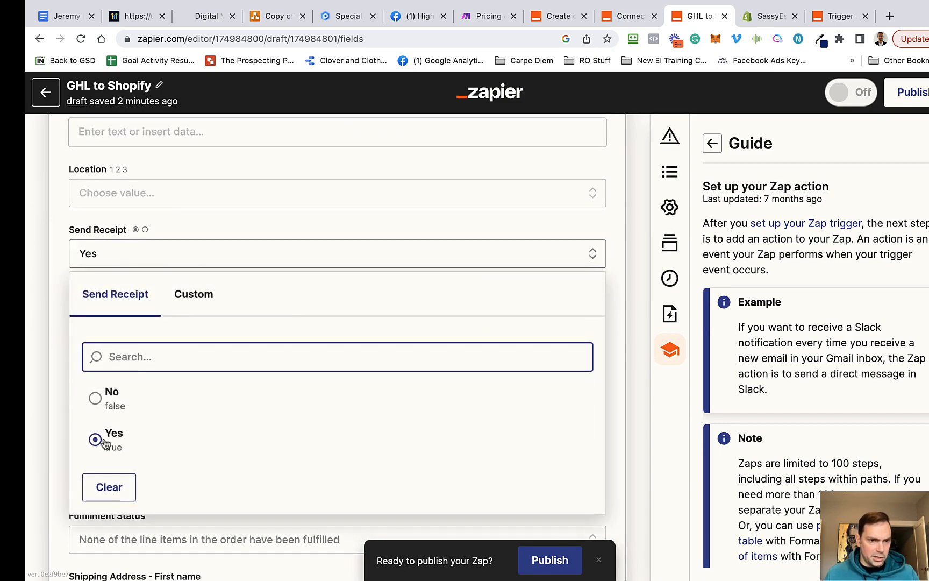
{"action": "left_click", "coordinate": [205, 218]}
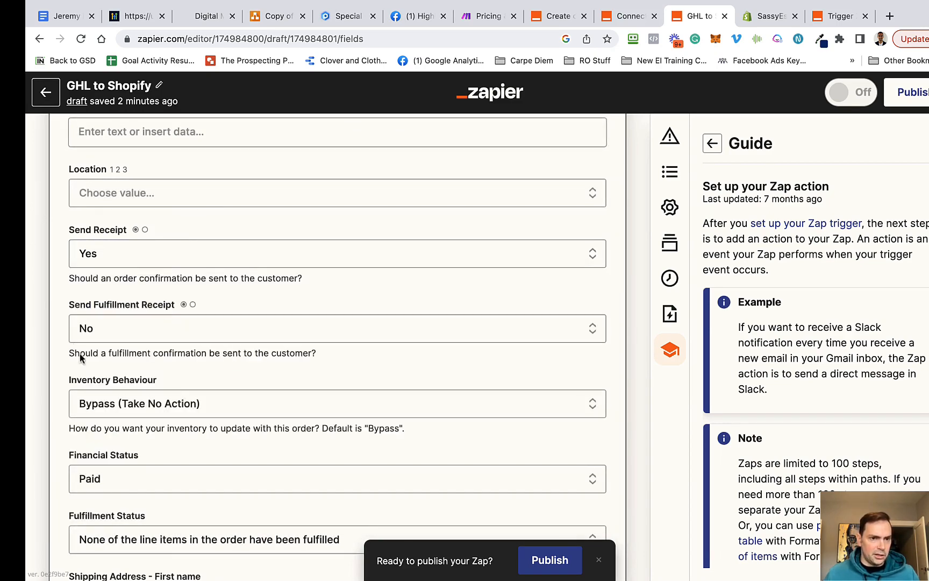
{"action": "scroll", "coordinate": [48, 412], "scroll_direction": "down", "scroll_amount": 4}
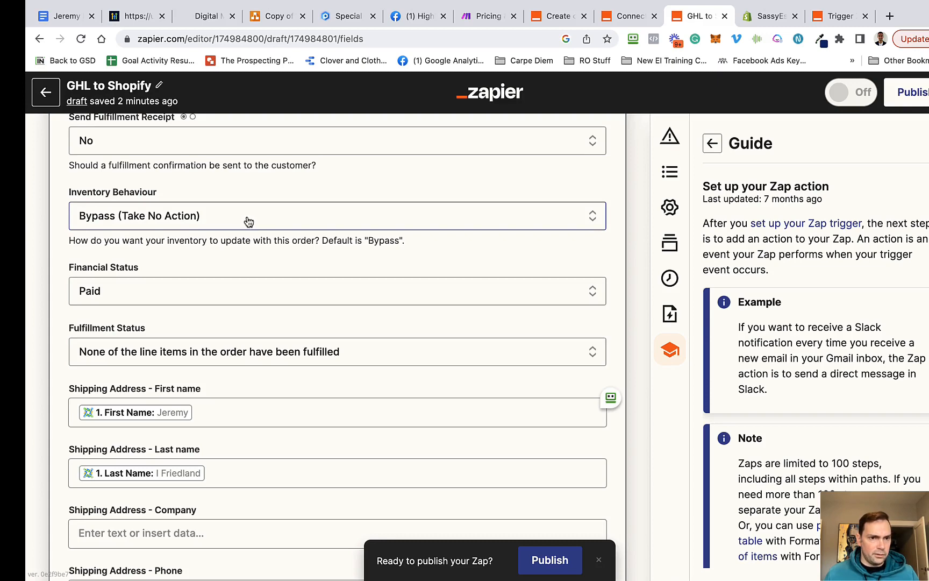
Examine the available options for the order's Inventory Behaviour, Financial Status and Fulfillment Status, leaving each selection as it is
{"action": "left_click", "coordinate": [224, 224]}
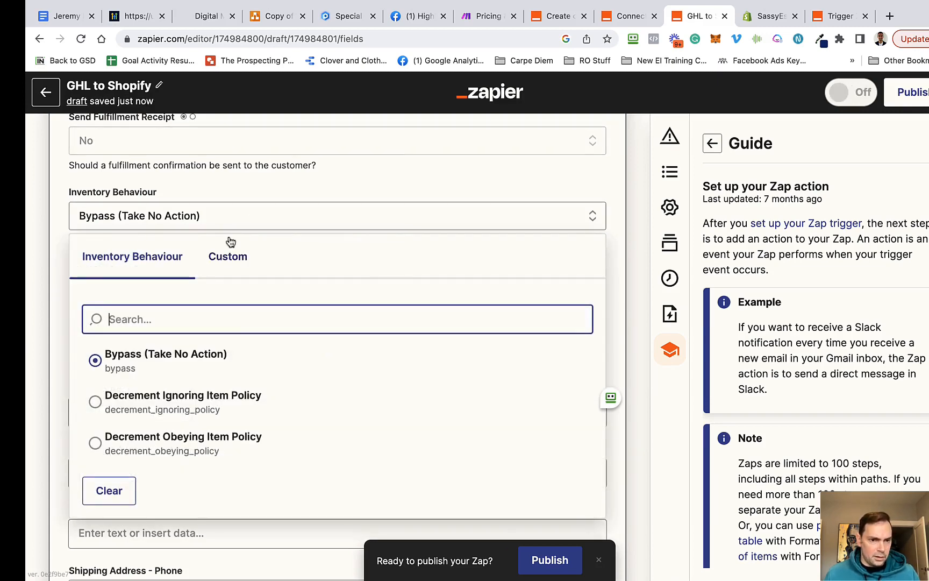
{"action": "left_click", "coordinate": [79, 200]}
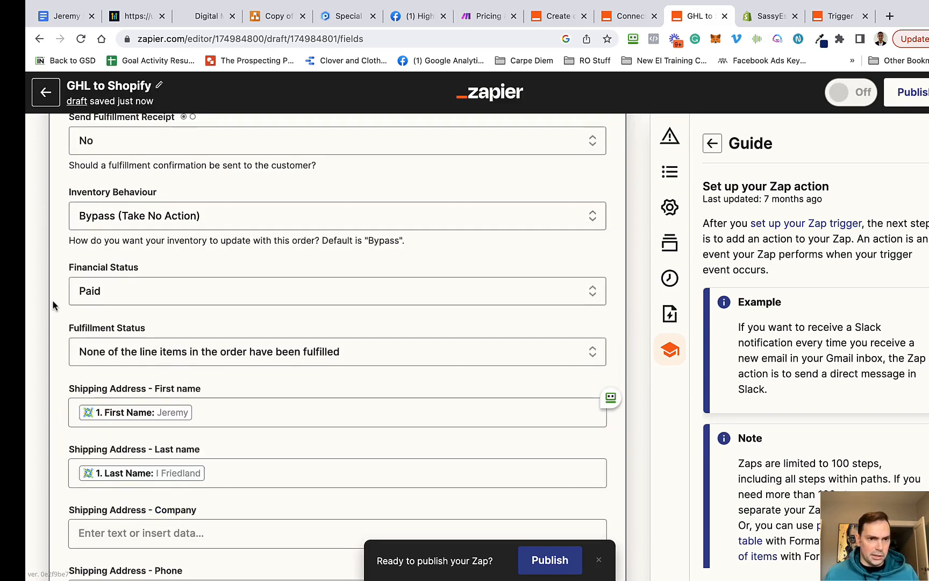
{"action": "scroll", "coordinate": [53, 300], "scroll_direction": "down", "scroll_amount": 2}
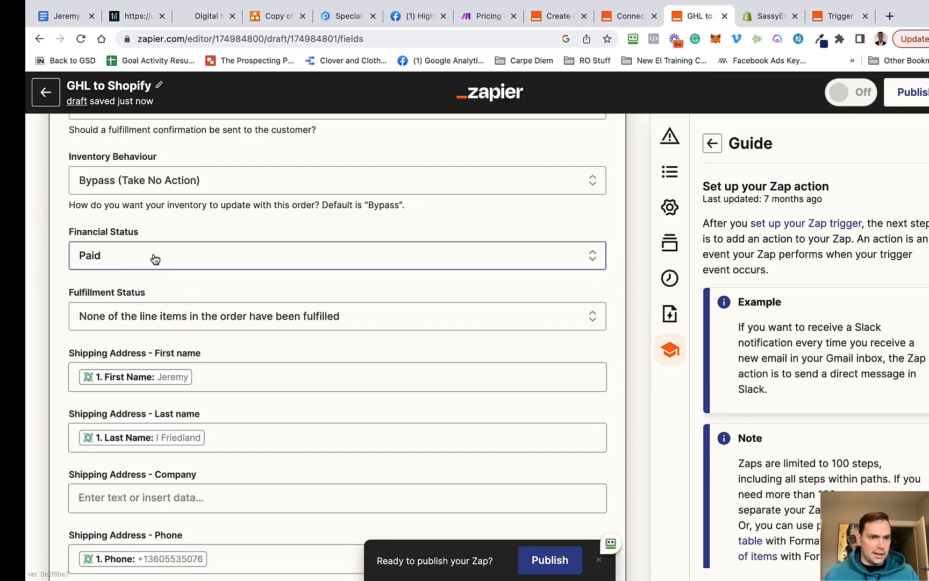
{"action": "left_click", "coordinate": [153, 257]}
{"action": "left_click", "coordinate": [153, 257]}
{"action": "left_click", "coordinate": [153, 257]}
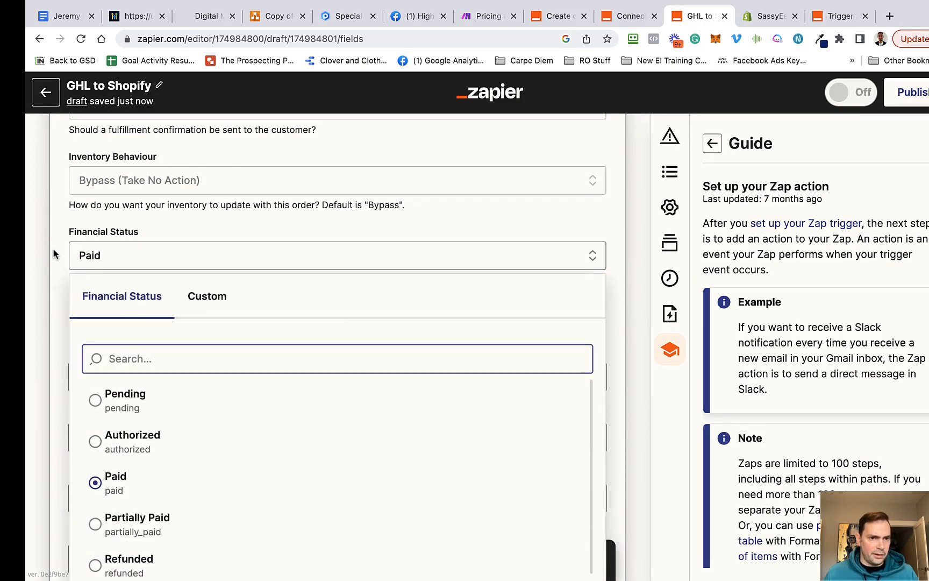
{"action": "left_click", "coordinate": [54, 295]}
{"action": "scroll", "coordinate": [53, 297], "scroll_direction": "down", "scroll_amount": 3}
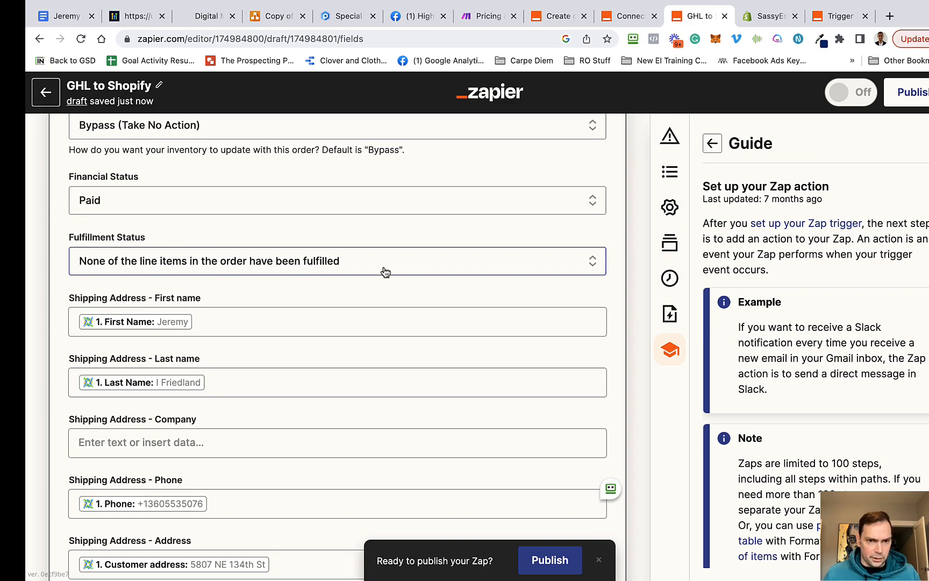
{"action": "left_click", "coordinate": [110, 263]}
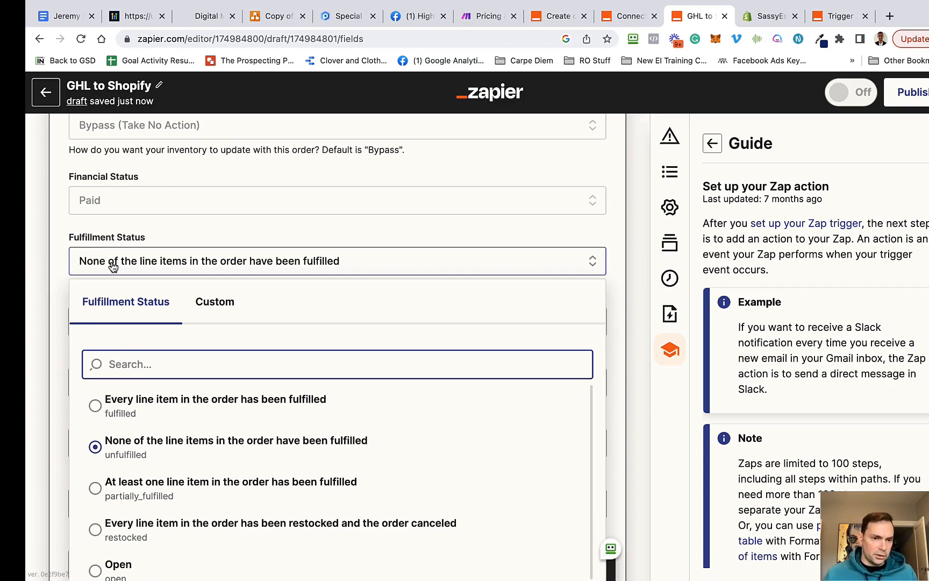
{"action": "left_click", "coordinate": [223, 228]}
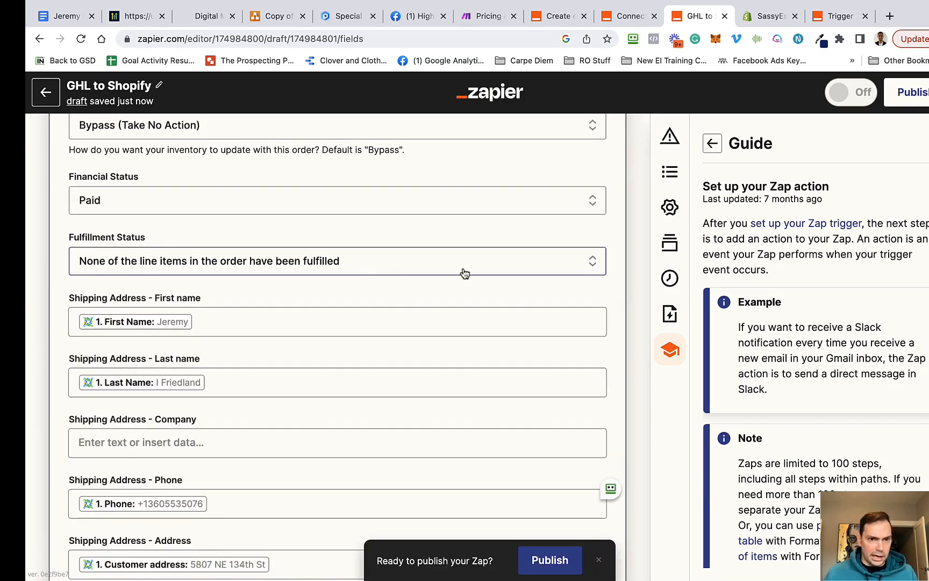
Review the LeadConnector data mapped to the shipping address fields, from first and last name through phone, street, city, country, state and postal code
{"action": "scroll", "coordinate": [50, 350], "scroll_direction": "down", "scroll_amount": 5}
{"action": "scroll", "coordinate": [50, 350], "scroll_direction": "up", "scroll_amount": 1}
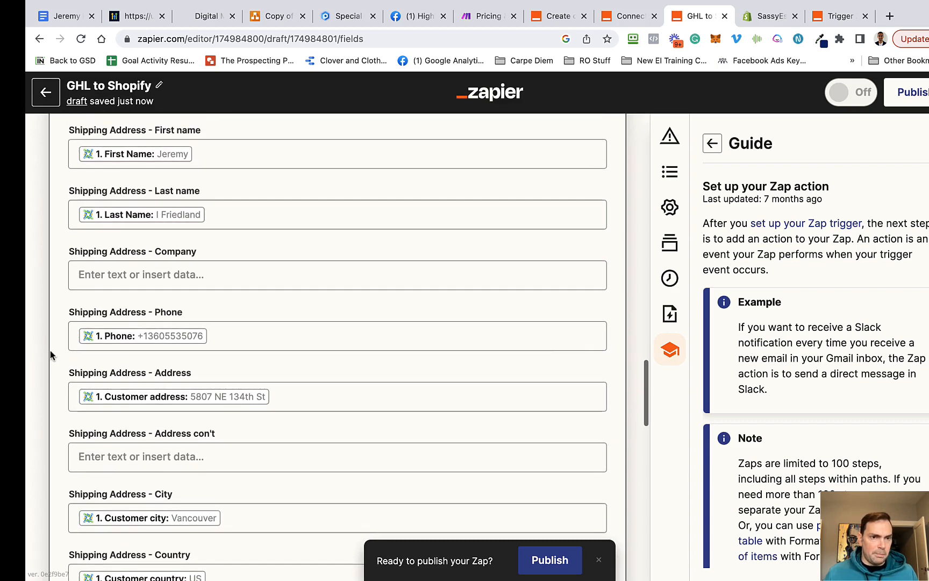
{"action": "left_click", "coordinate": [262, 166]}
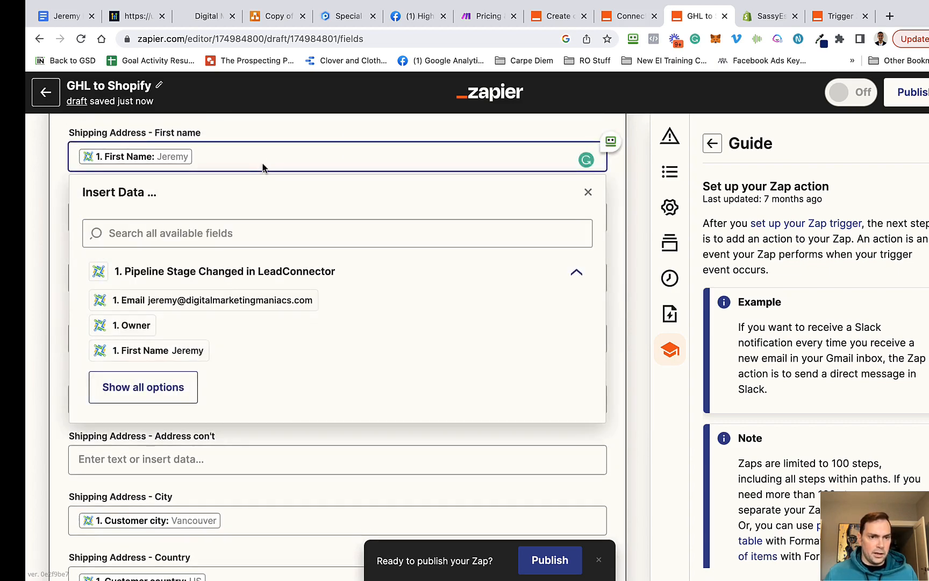
{"action": "left_click", "coordinate": [56, 257]}
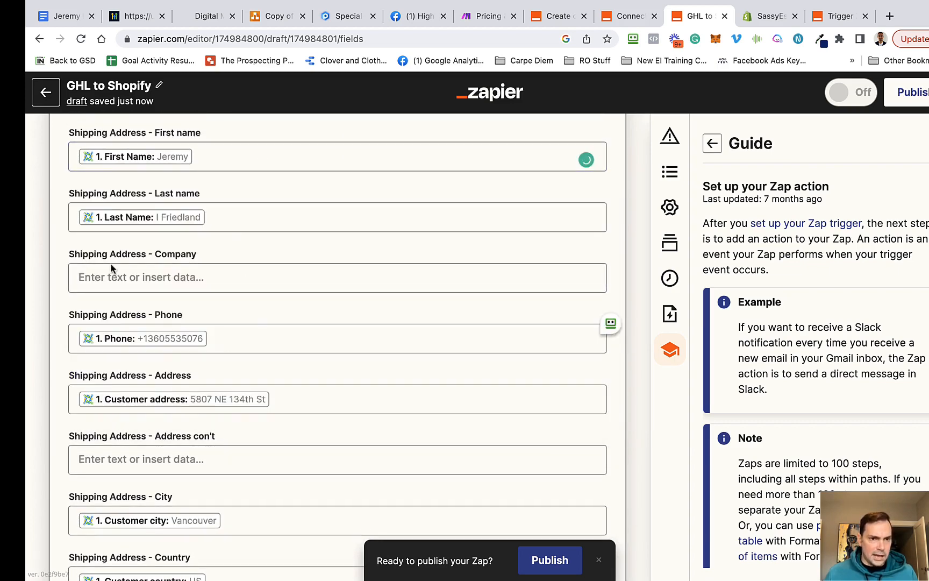
{"action": "left_click", "coordinate": [140, 217]}
{"action": "left_click", "coordinate": [51, 274]}
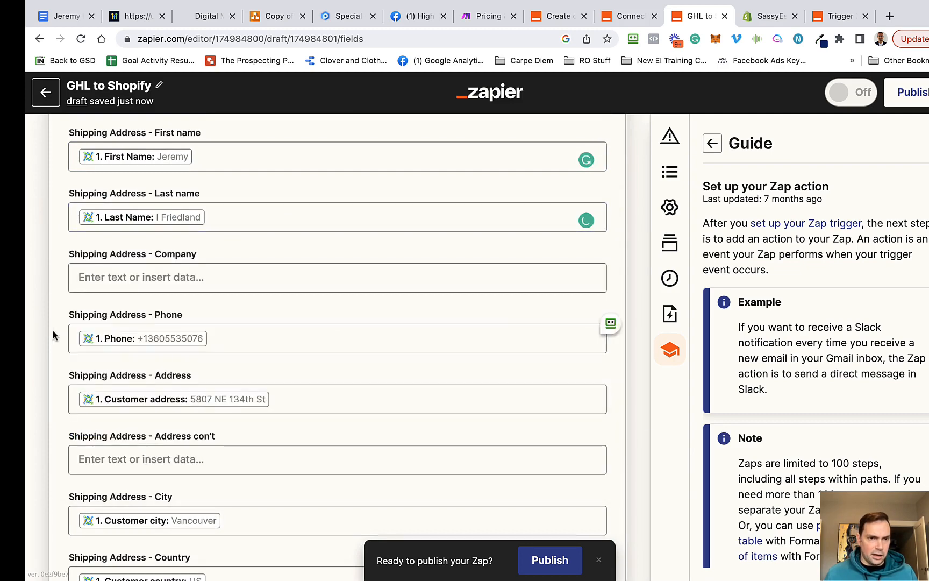
{"action": "scroll", "coordinate": [53, 334], "scroll_direction": "down", "scroll_amount": 1}
{"action": "scroll", "coordinate": [54, 341], "scroll_direction": "down", "scroll_amount": 4}
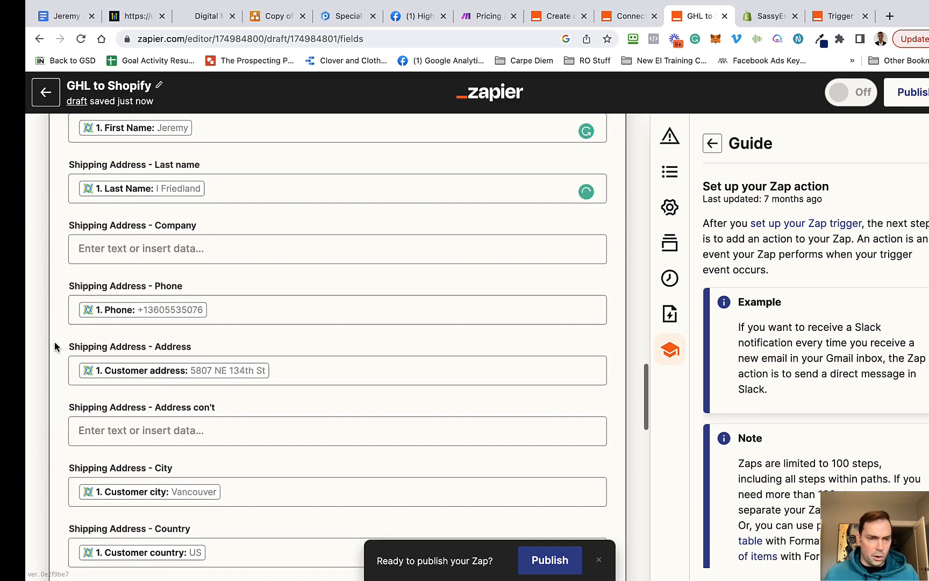
{"action": "scroll", "coordinate": [55, 347], "scroll_direction": "down", "scroll_amount": 2}
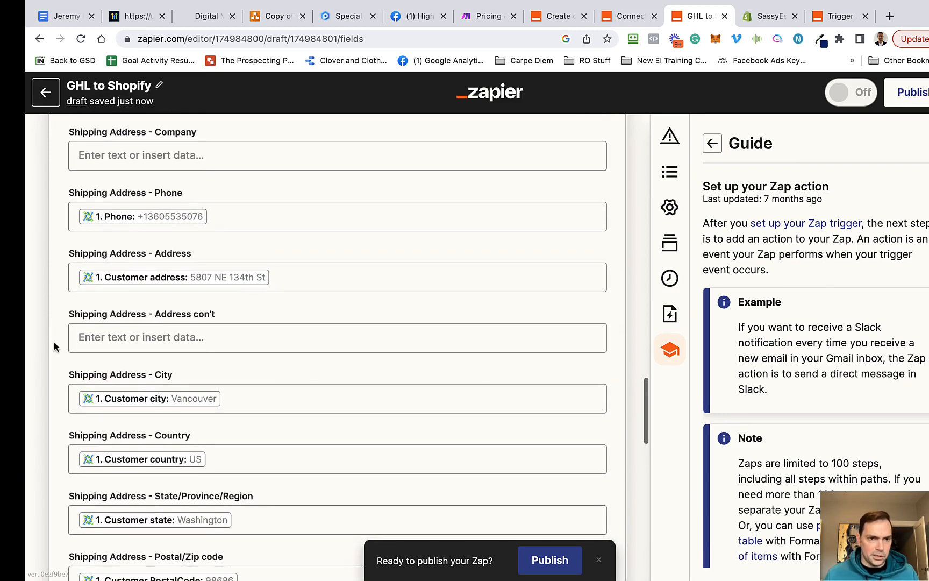
{"action": "scroll", "coordinate": [49, 397], "scroll_direction": "down", "scroll_amount": 7}
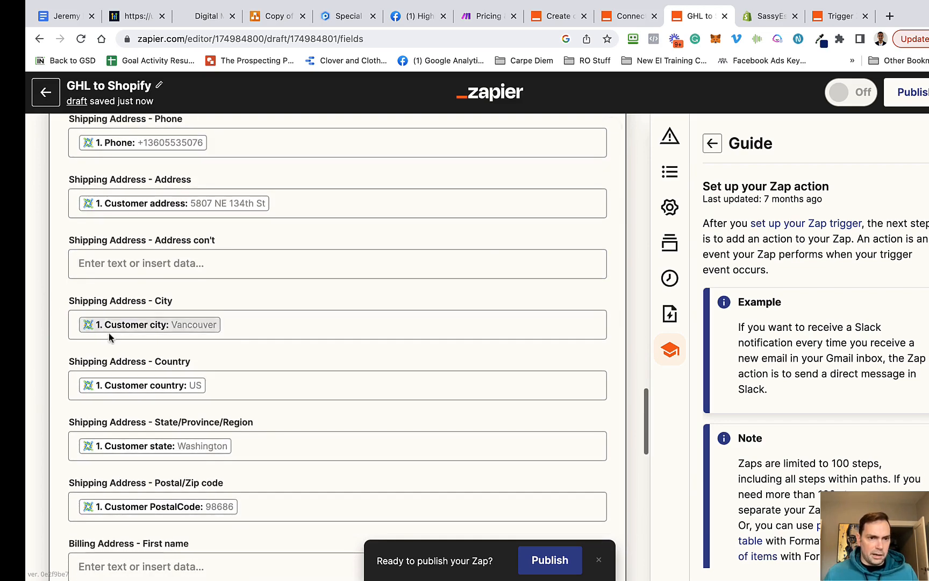
Review the billing address fields and the Source Name mapping at the end of the order setup
{"action": "scroll", "coordinate": [35, 398], "scroll_direction": "down", "scroll_amount": 15}
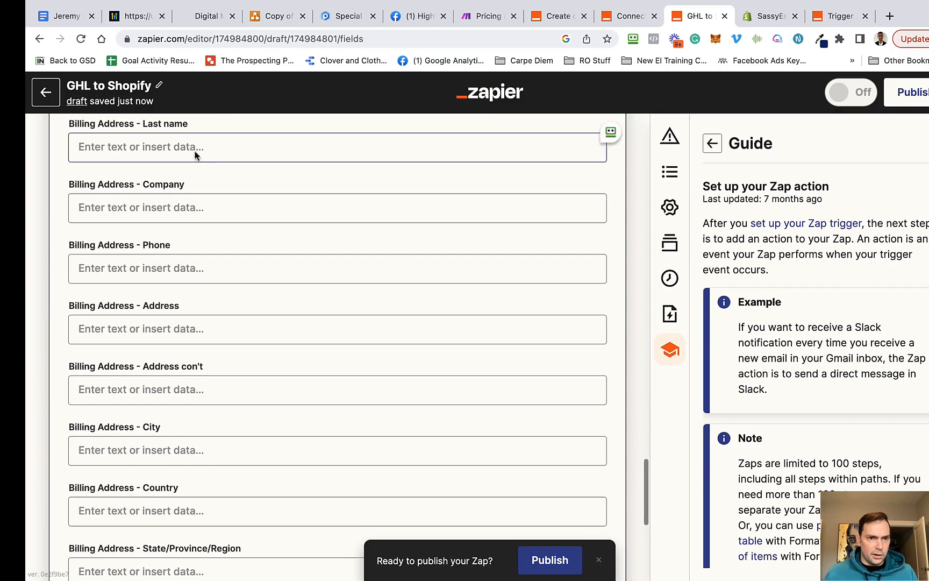
{"action": "scroll", "coordinate": [62, 434], "scroll_direction": "down", "scroll_amount": 4}
{"action": "scroll", "coordinate": [63, 434], "scroll_direction": "down", "scroll_amount": 11}
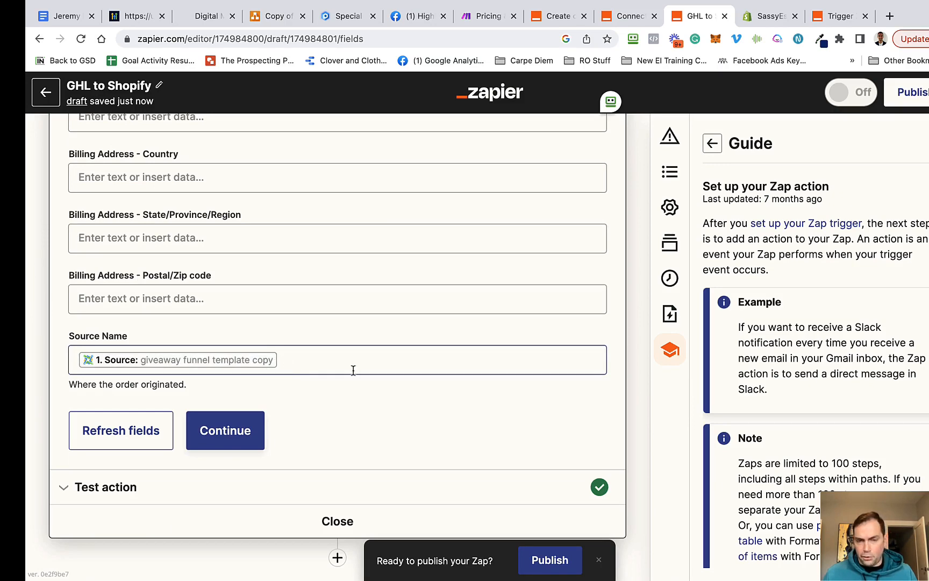
Continue from the order setup to the action test and review the sample Create Order data sent to Shopify
{"action": "scroll", "coordinate": [352, 372], "scroll_direction": "down", "scroll_amount": 1}
{"action": "left_click", "coordinate": [222, 404]}
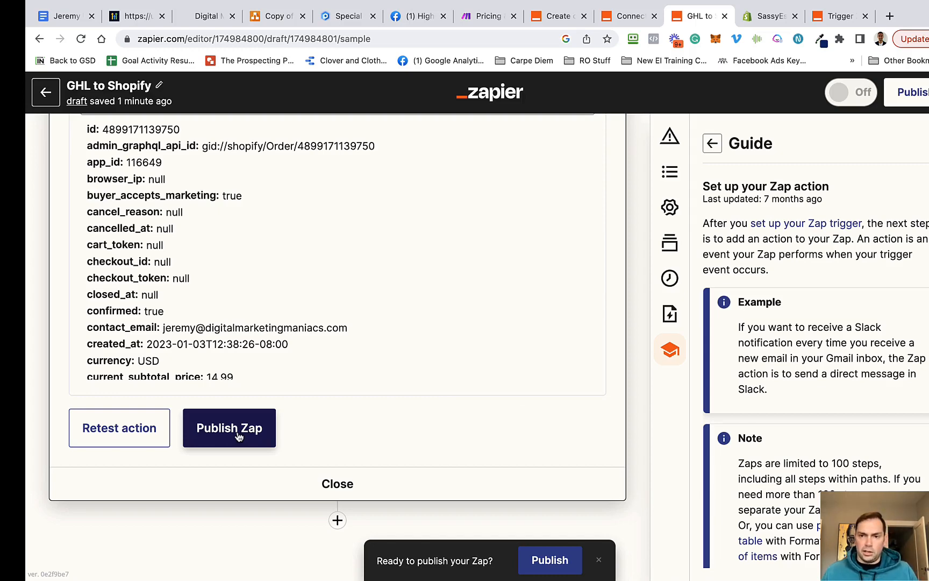
{"action": "scroll", "coordinate": [481, 170], "scroll_direction": "up", "scroll_amount": 10}
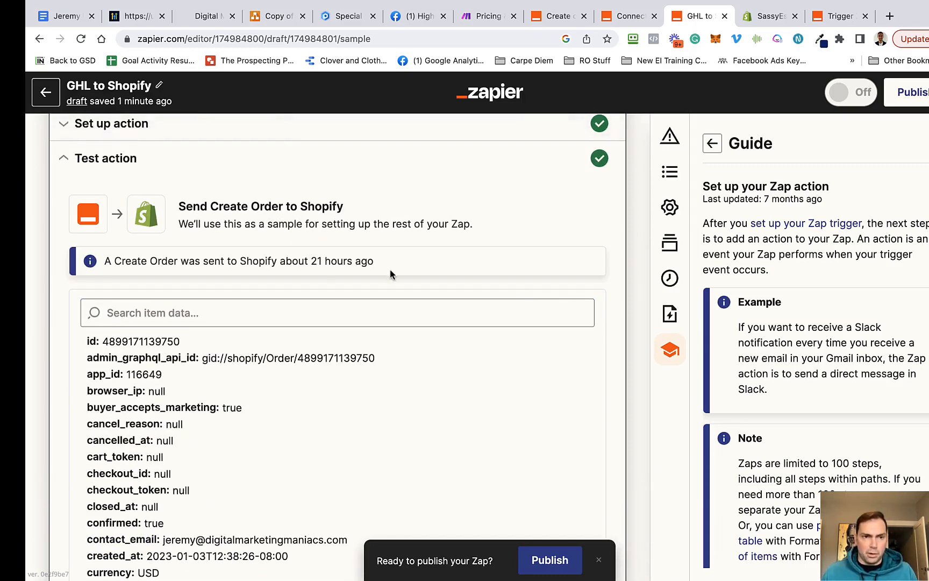